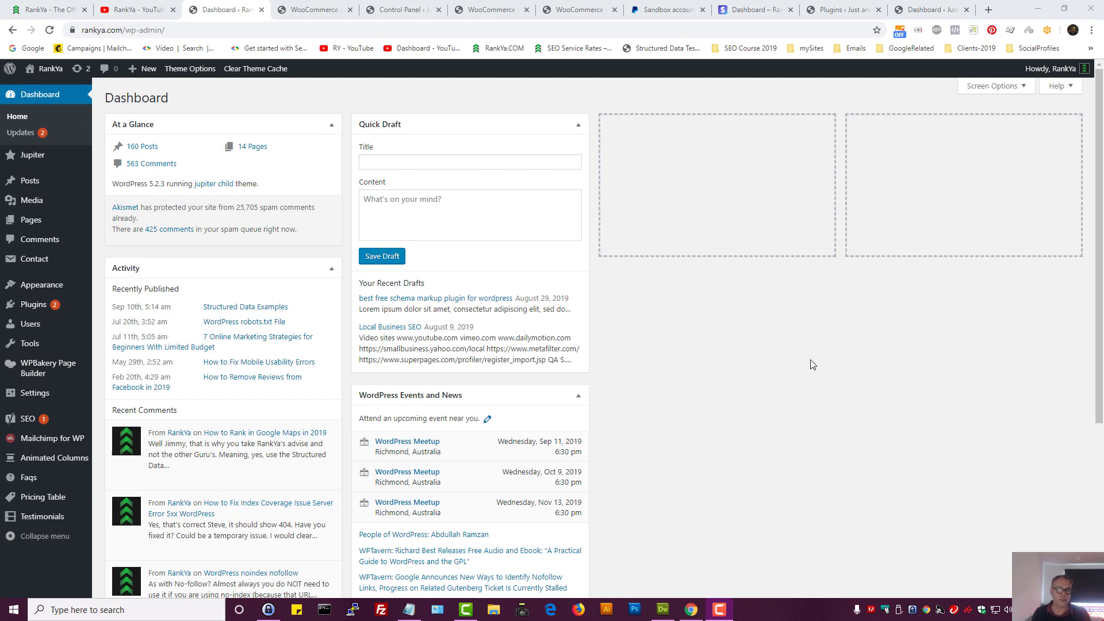
Step: Open Reading Settings in a new tab and tick 'Discourage search engines from indexing this site'
{"action": "mouse_move", "coordinate": [40, 394]}
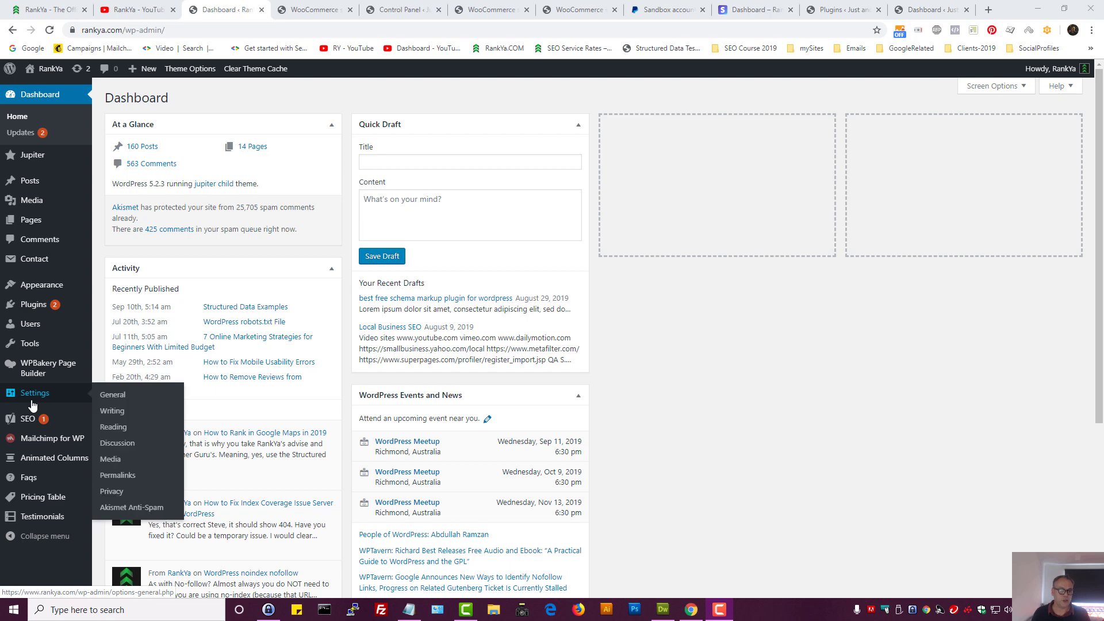
{"action": "middle_click", "coordinate": [125, 431]}
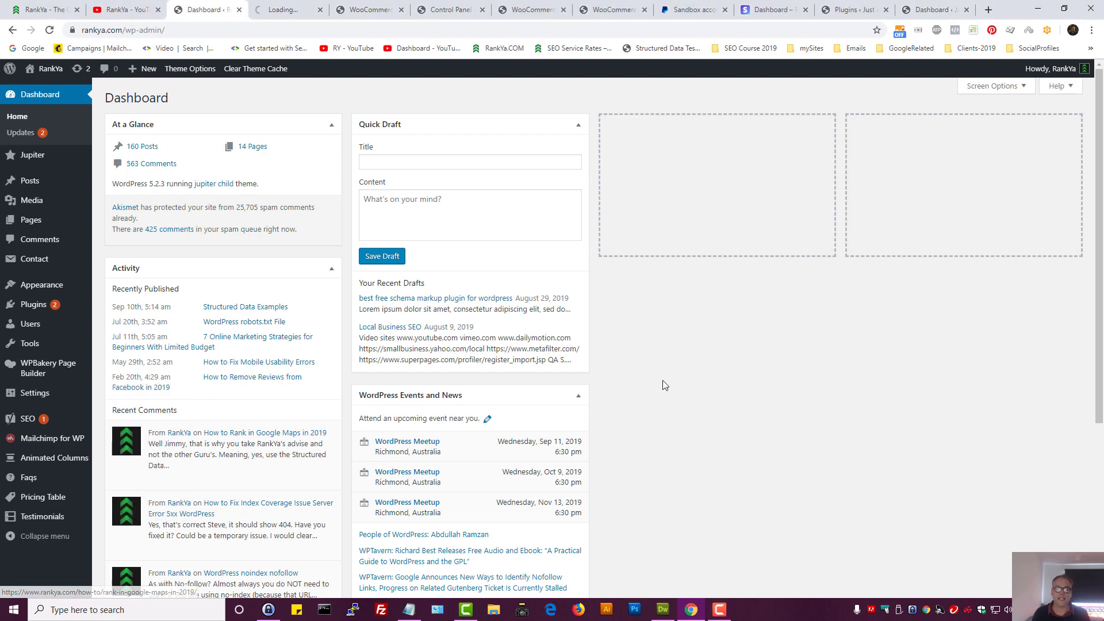
{"action": "left_click", "coordinate": [288, 9]}
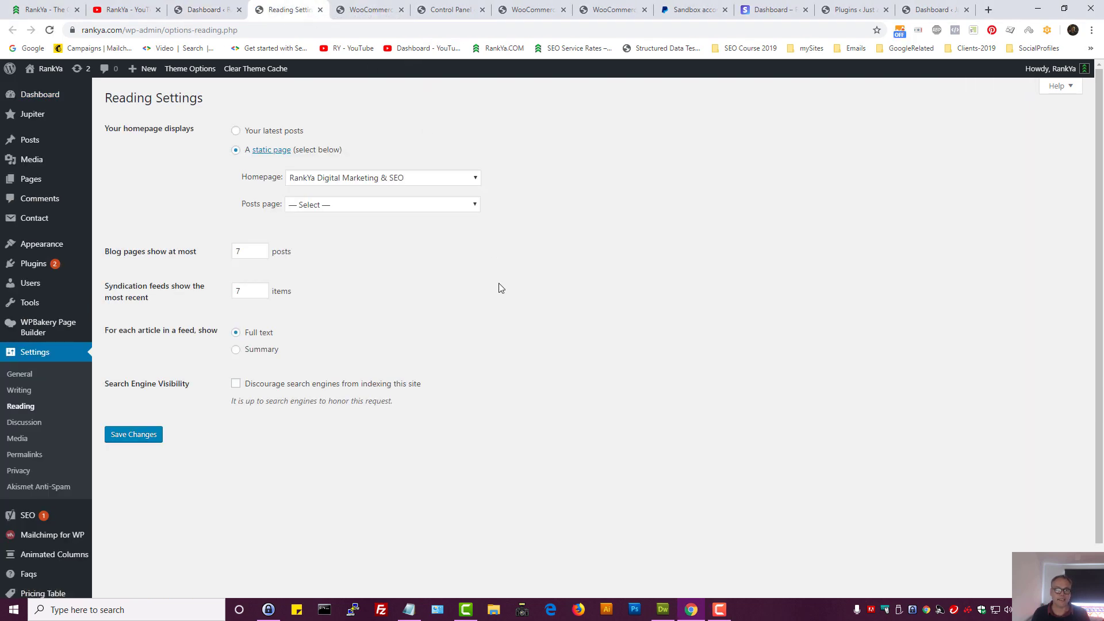
{"action": "left_click", "coordinate": [236, 384]}
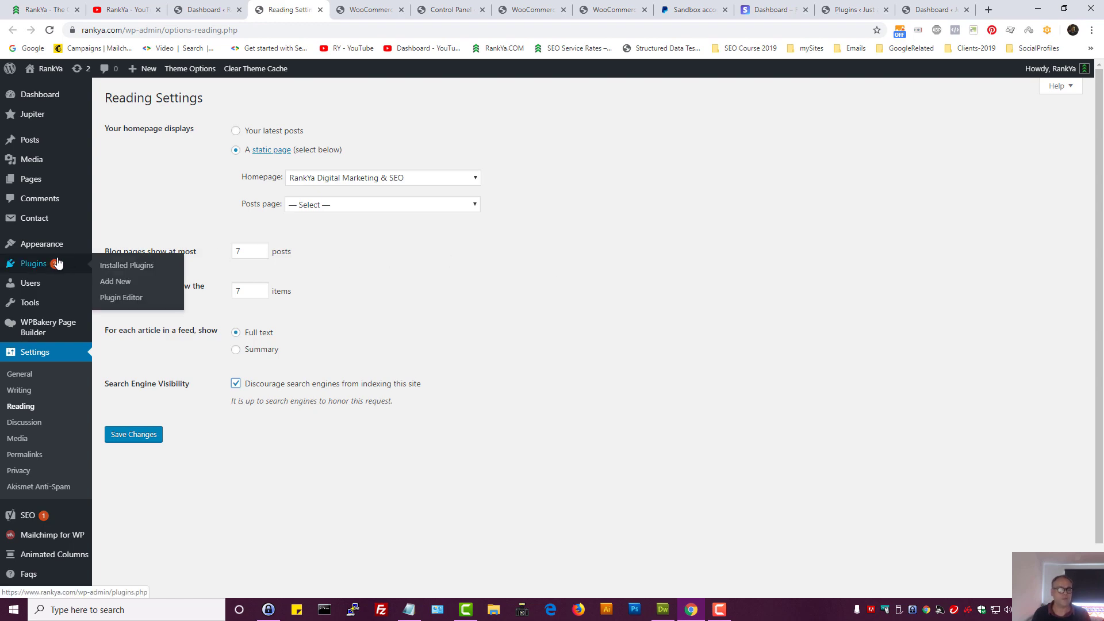
Step: Open Add Plugins in a new tab, then go to the Installed Plugins list
{"action": "middle_click", "coordinate": [115, 281]}
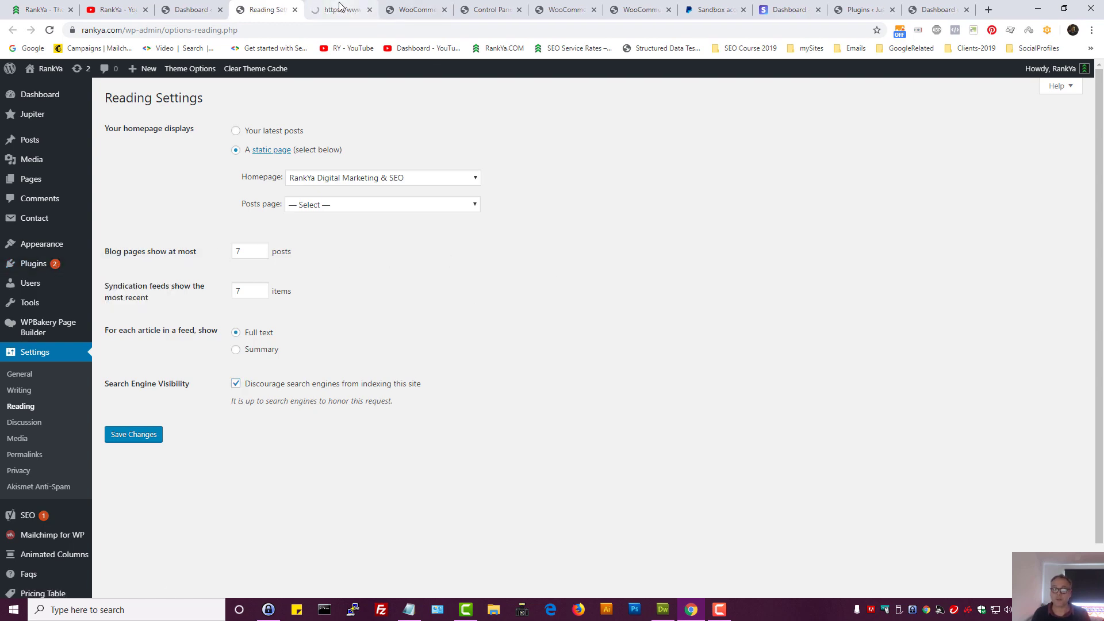
{"action": "left_click", "coordinate": [339, 8]}
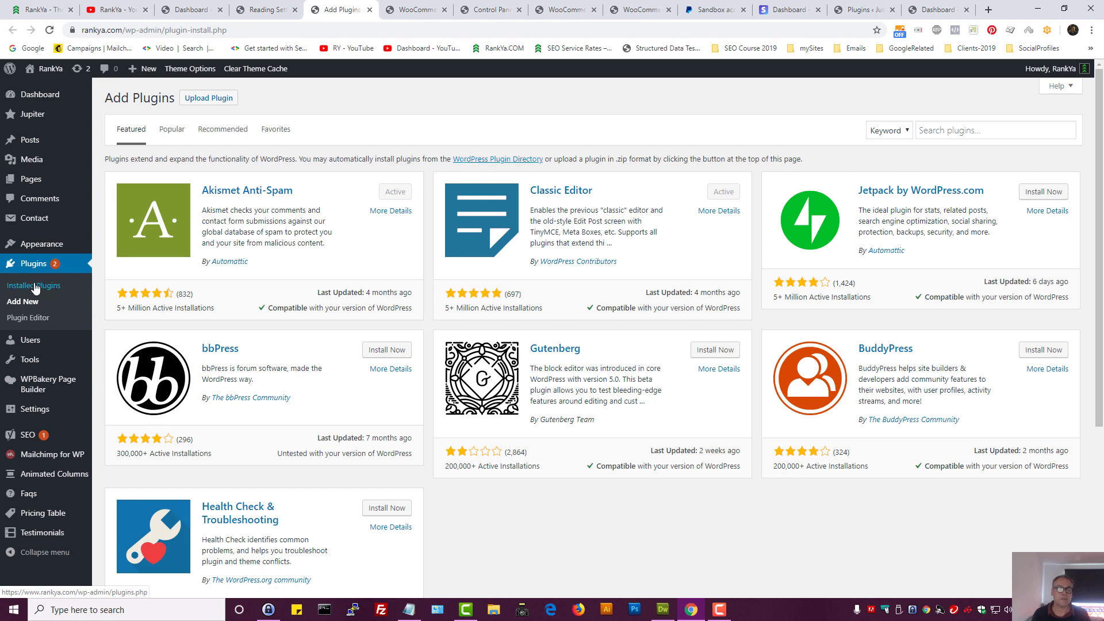
{"action": "left_click", "coordinate": [35, 286]}
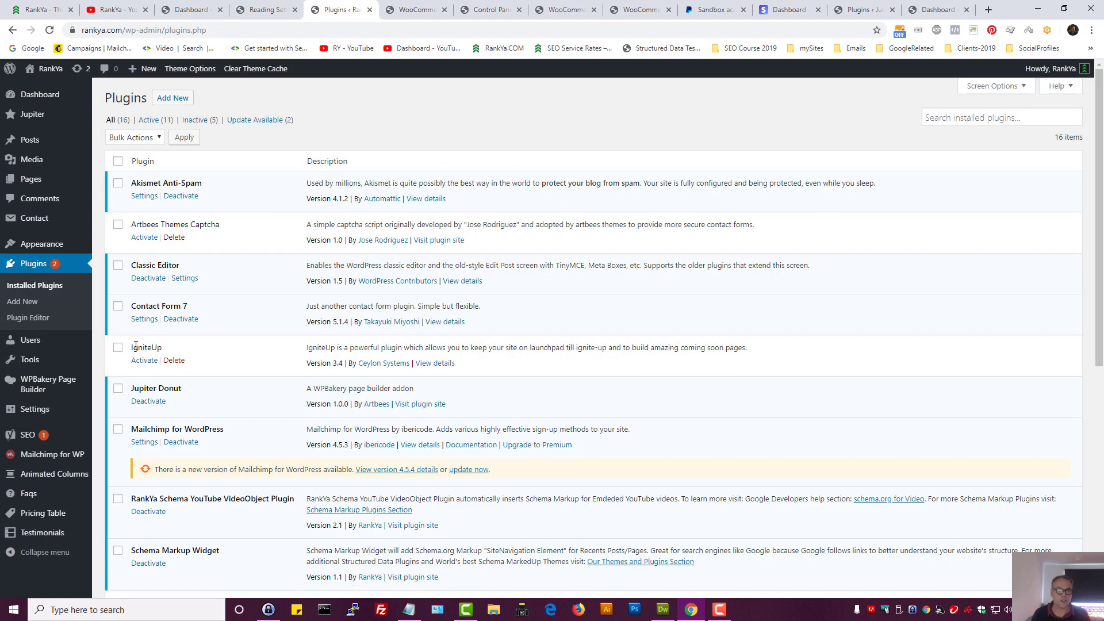
{"action": "double_click", "coordinate": [154, 347]}
{"action": "left_click", "coordinate": [202, 344]}
Step: Briefly bring up Firefox, then return and select the plugins page address
{"action": "left_click", "coordinate": [579, 610]}
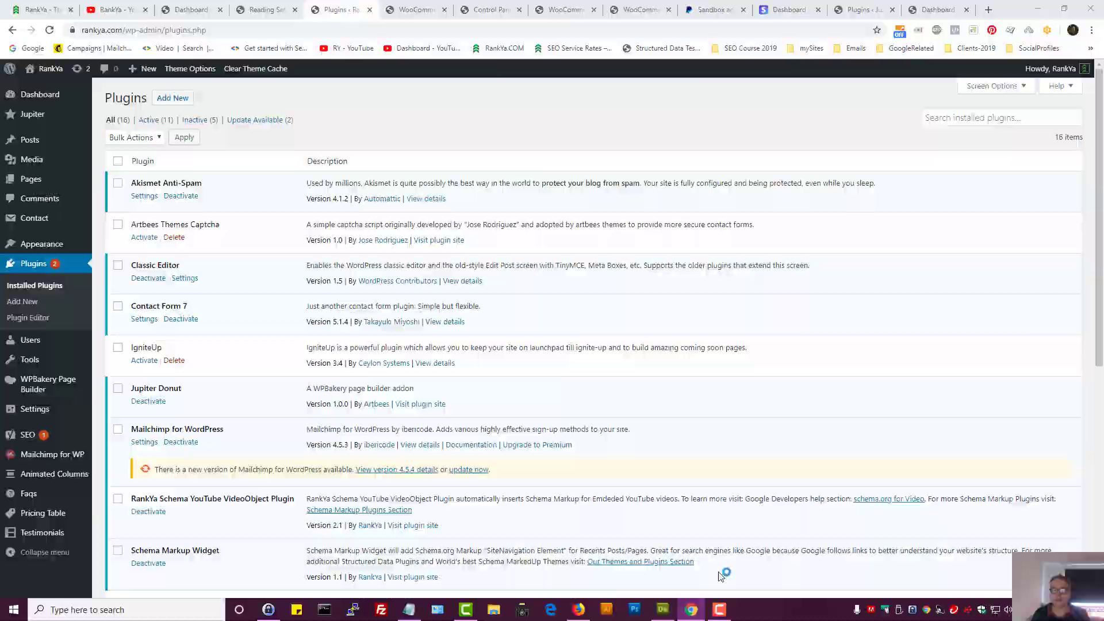
{"action": "key", "text": "alt+Tab"}
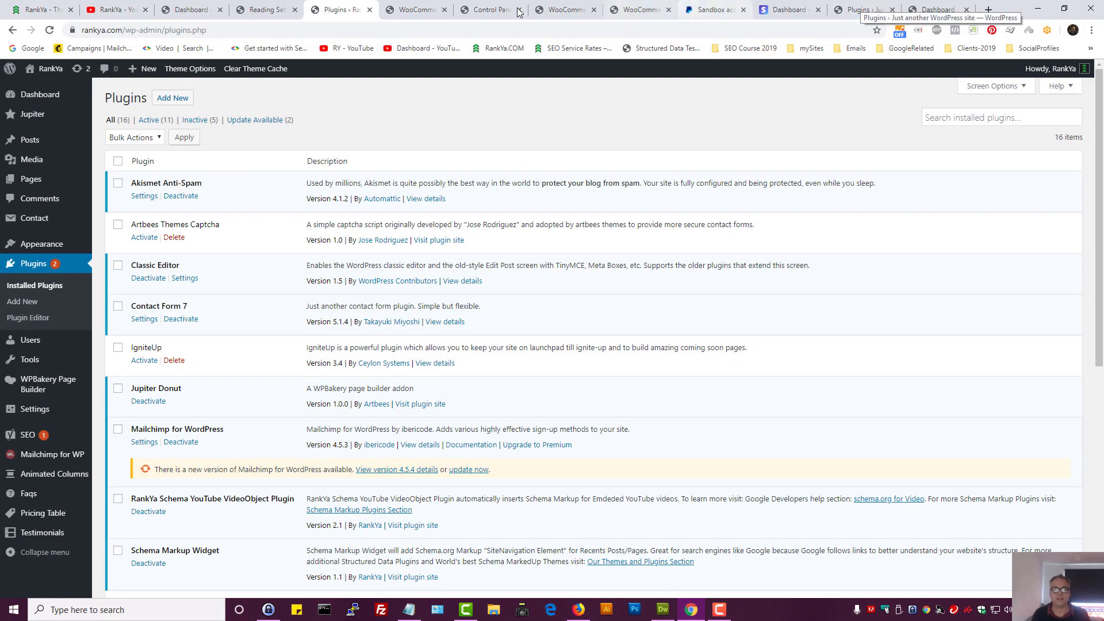
{"action": "left_click", "coordinate": [98, 32]}
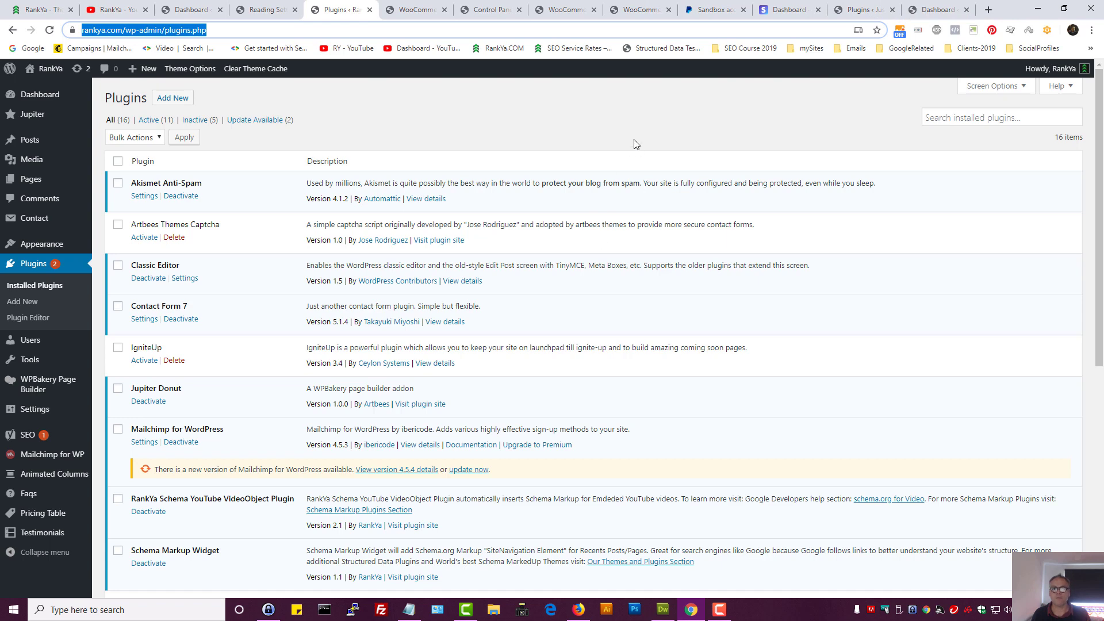
Step: On the other site's Jupiter Control Panel, select its domain in the address bar
{"action": "left_click", "coordinate": [497, 7]}
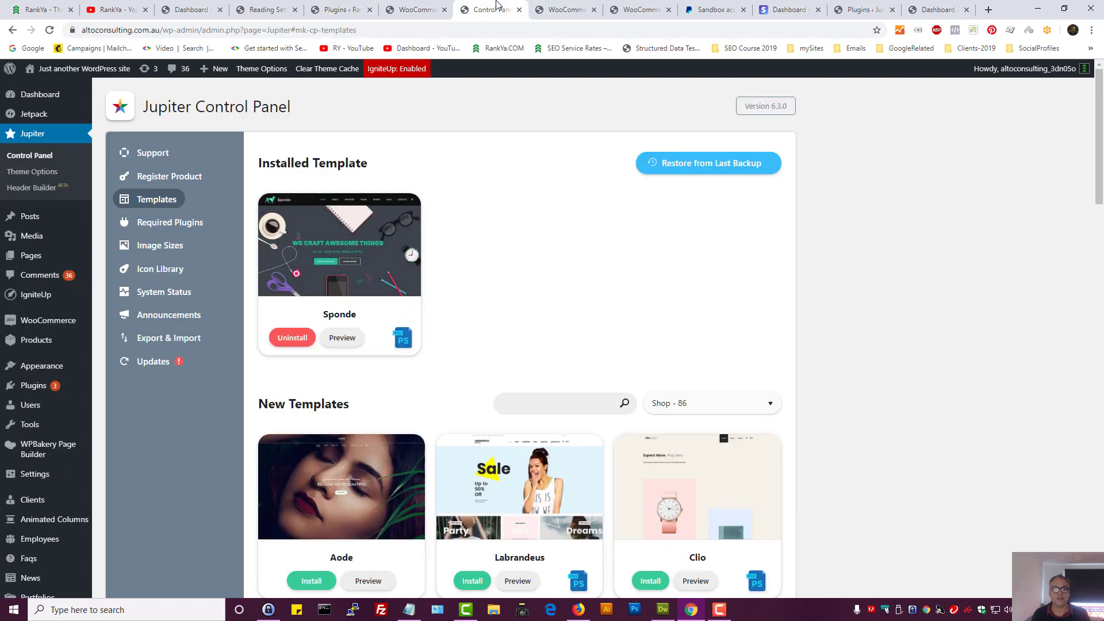
{"action": "left_click", "coordinate": [127, 30]}
{"action": "left_click", "coordinate": [855, 304]}
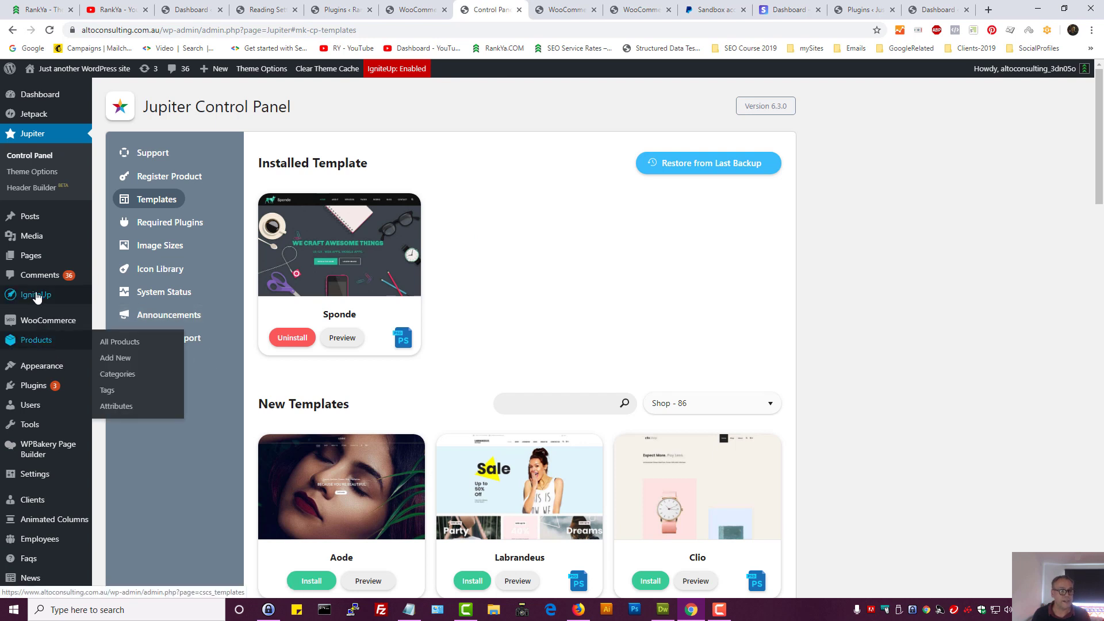
{"action": "mouse_move", "coordinate": [54, 296]}
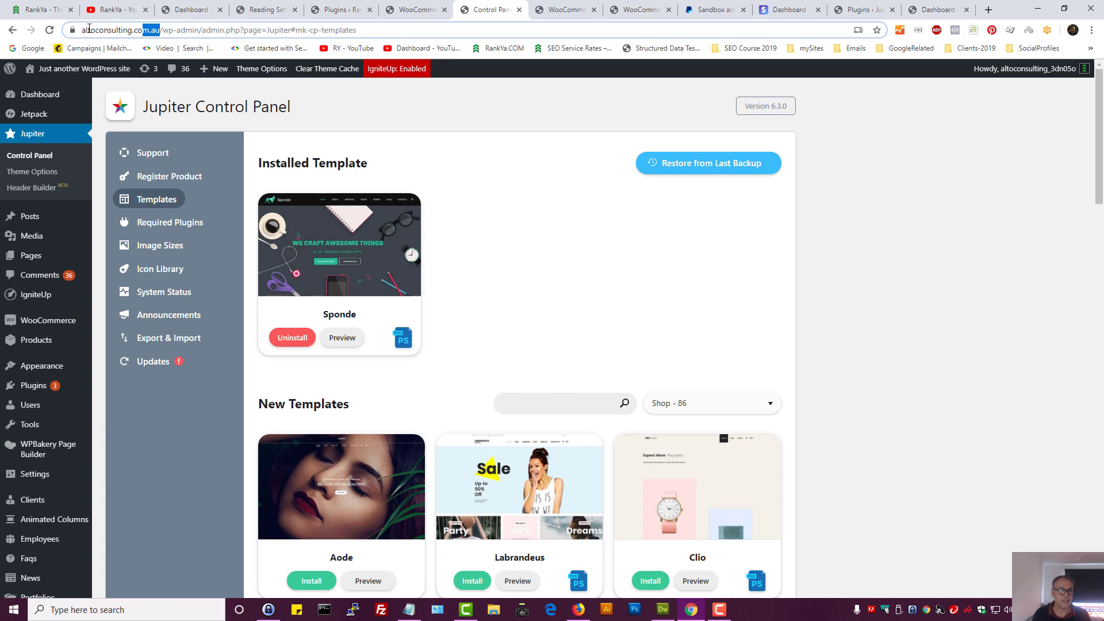
{"action": "left_click_drag", "start_coordinate": [82, 30], "coordinate": [205, 30]}
{"action": "key", "text": "ctrl+c"}
Step: Load altoconsulting.com.au in Firefox to confirm the Almost Ready page, then close Firefox
{"action": "left_click", "coordinate": [579, 610]}
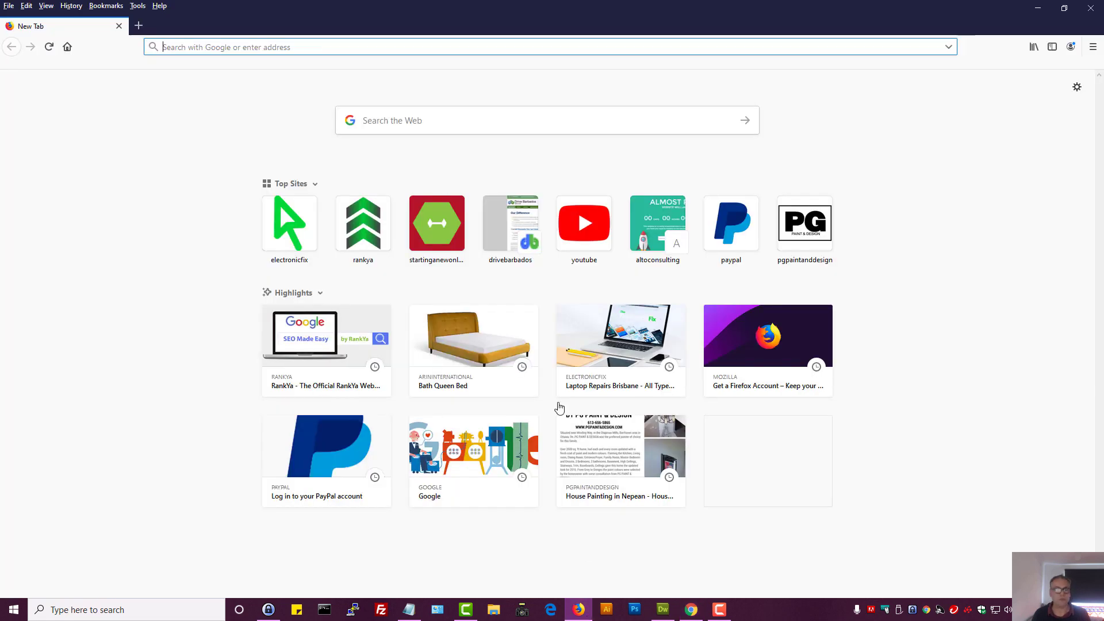
{"action": "key", "text": "ctrl+v"}
{"action": "key", "text": "Return"}
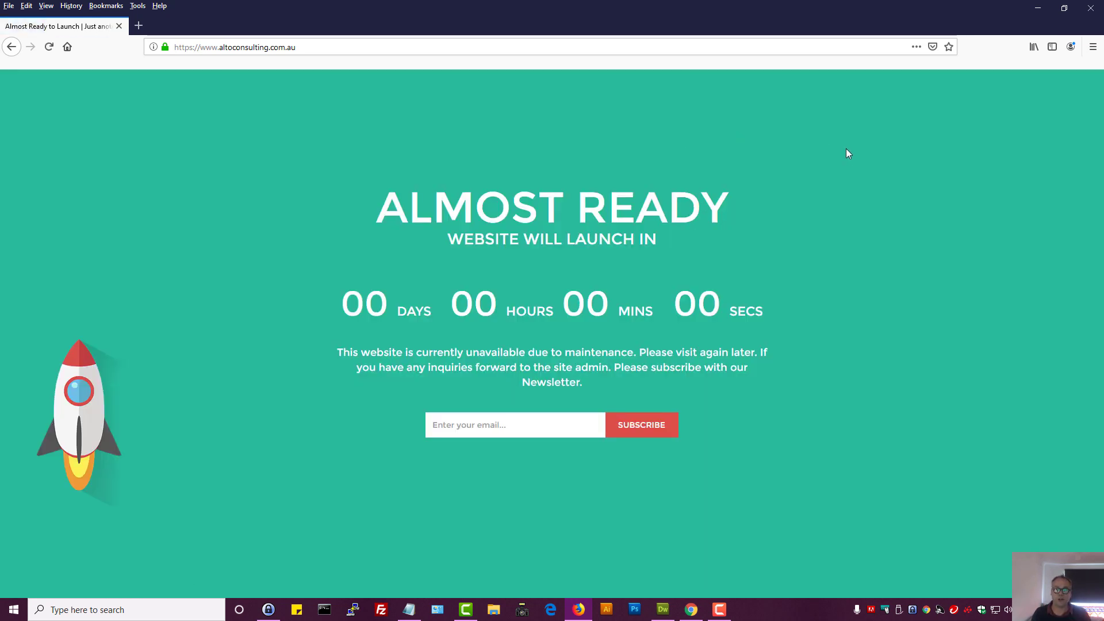
{"action": "left_click", "coordinate": [1093, 9]}
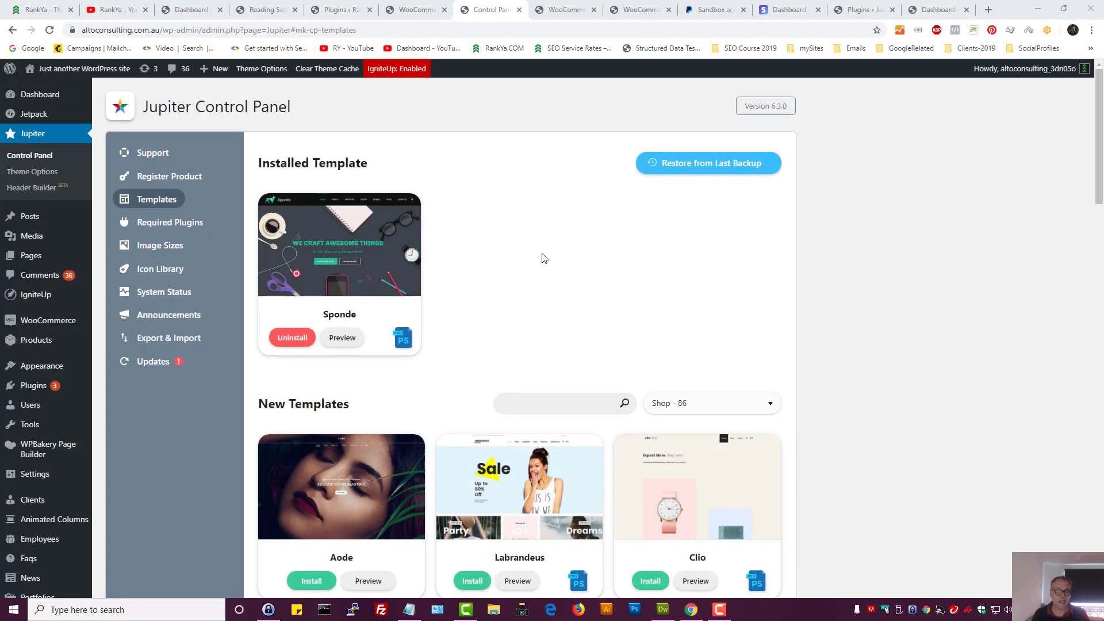
Step: Check the IgniteUp Launcher template, then open Add Plugins on the RankYa site
{"action": "left_click", "coordinate": [38, 295]}
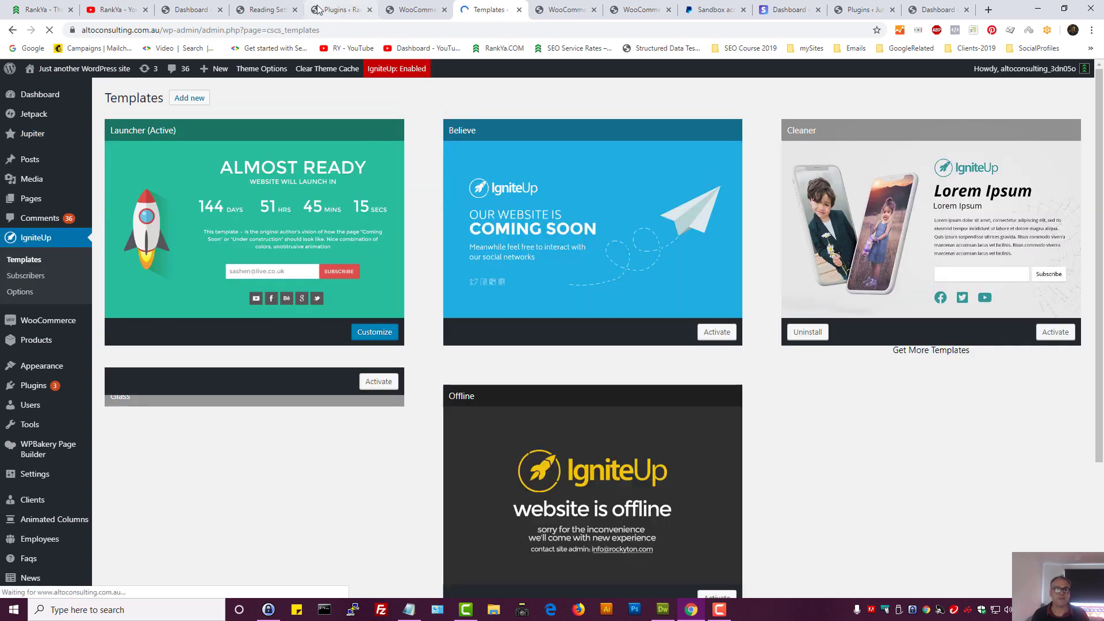
{"action": "left_click", "coordinate": [319, 9]}
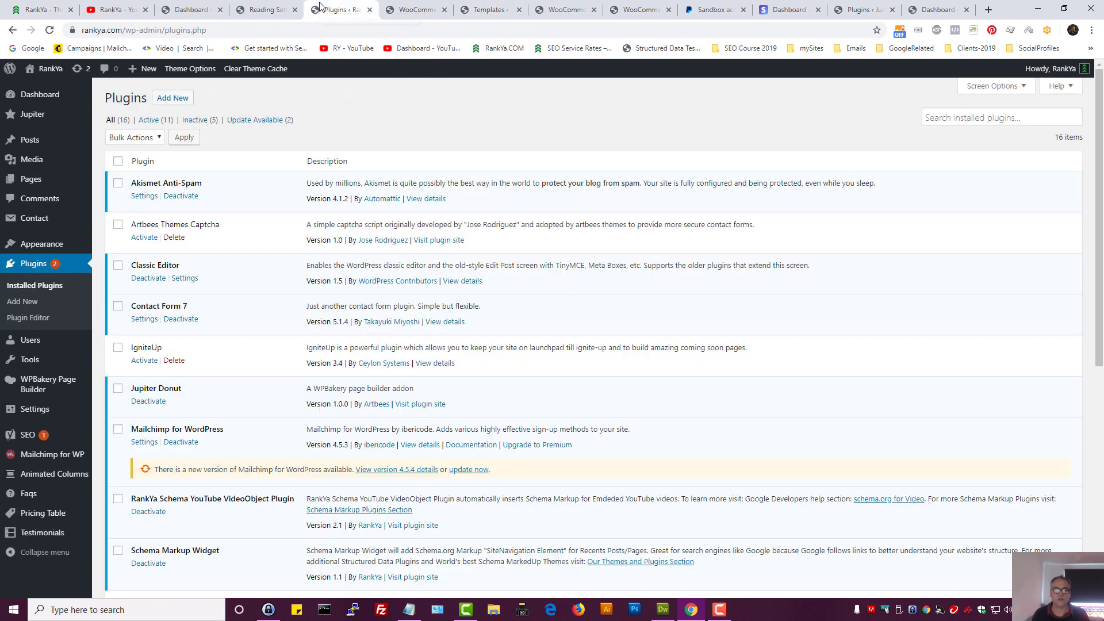
{"action": "left_click", "coordinate": [177, 103]}
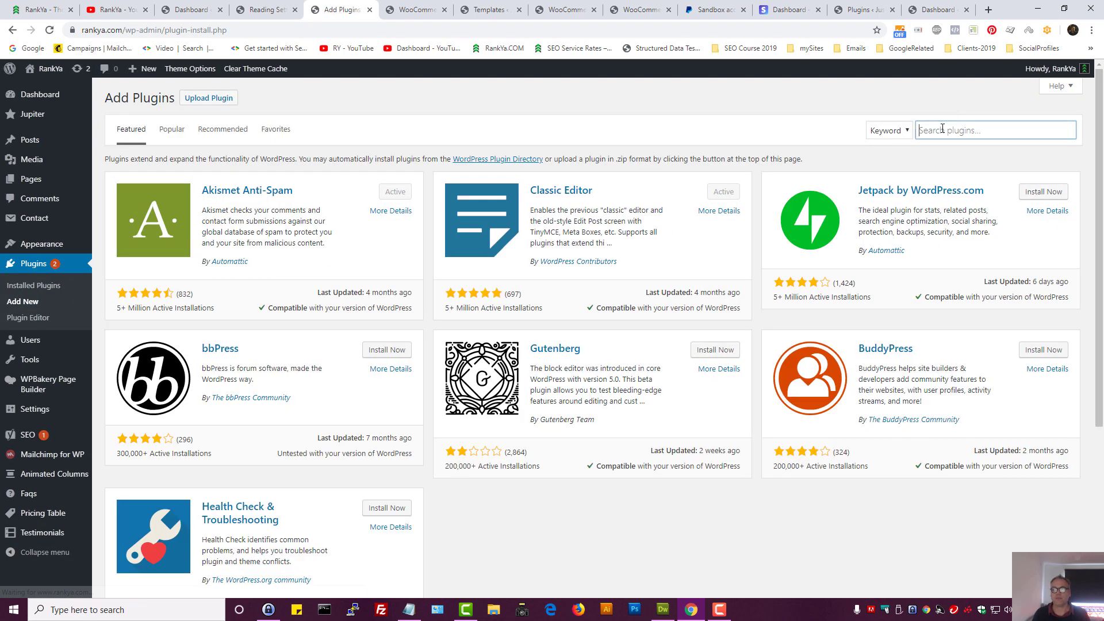
Step: Search plugins for 'maintenance mode', fixing the 'maintance' misspelling, after a brief Google tab detour
{"action": "left_click", "coordinate": [943, 128]}
{"action": "type", "text": "maintance mode"}
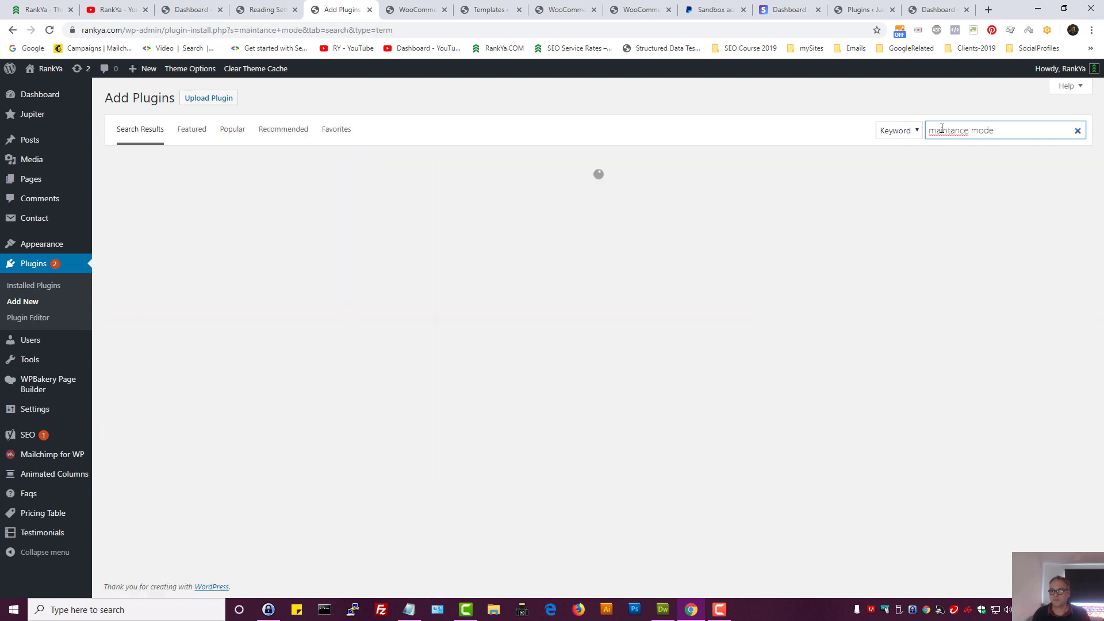
{"action": "right_click", "coordinate": [942, 129]}
{"action": "left_click", "coordinate": [956, 137]}
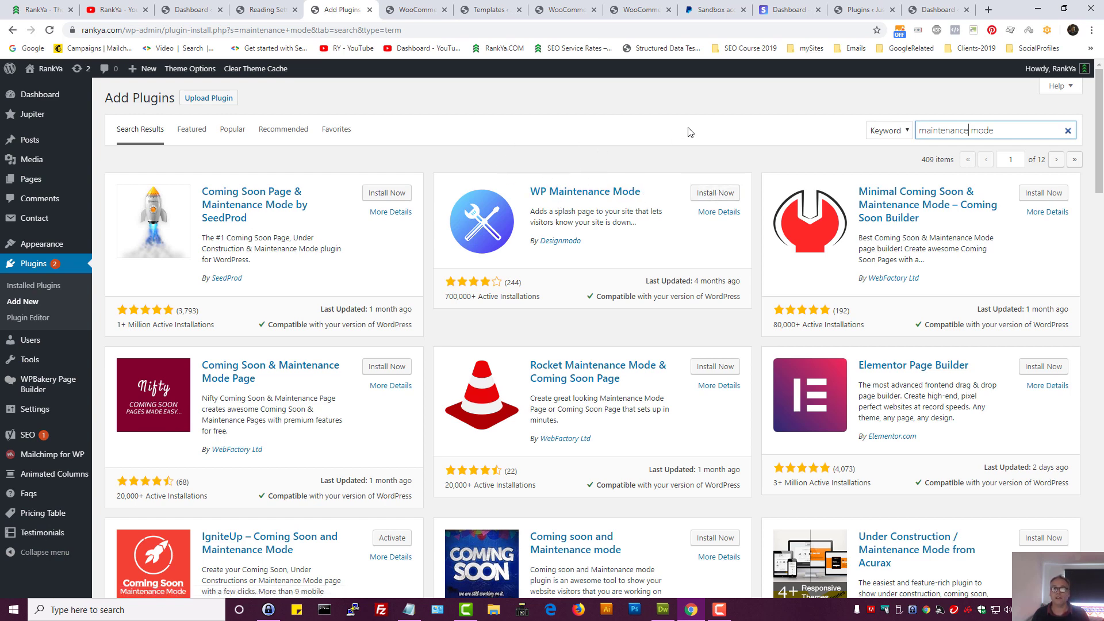
{"action": "middle_click", "coordinate": [29, 48]}
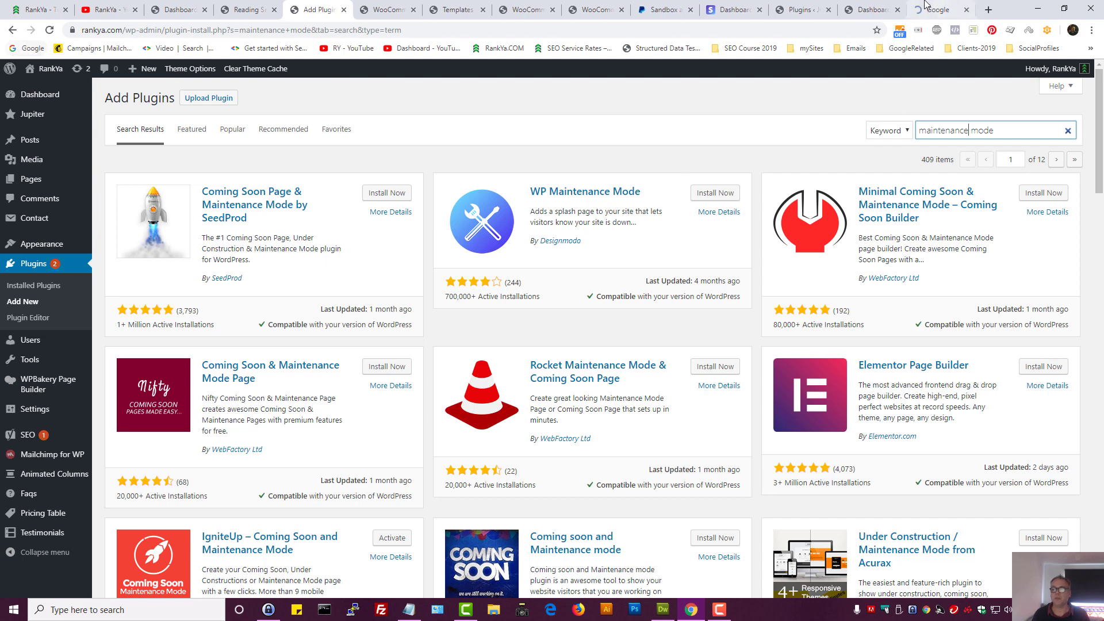
{"action": "left_click", "coordinate": [928, 8]}
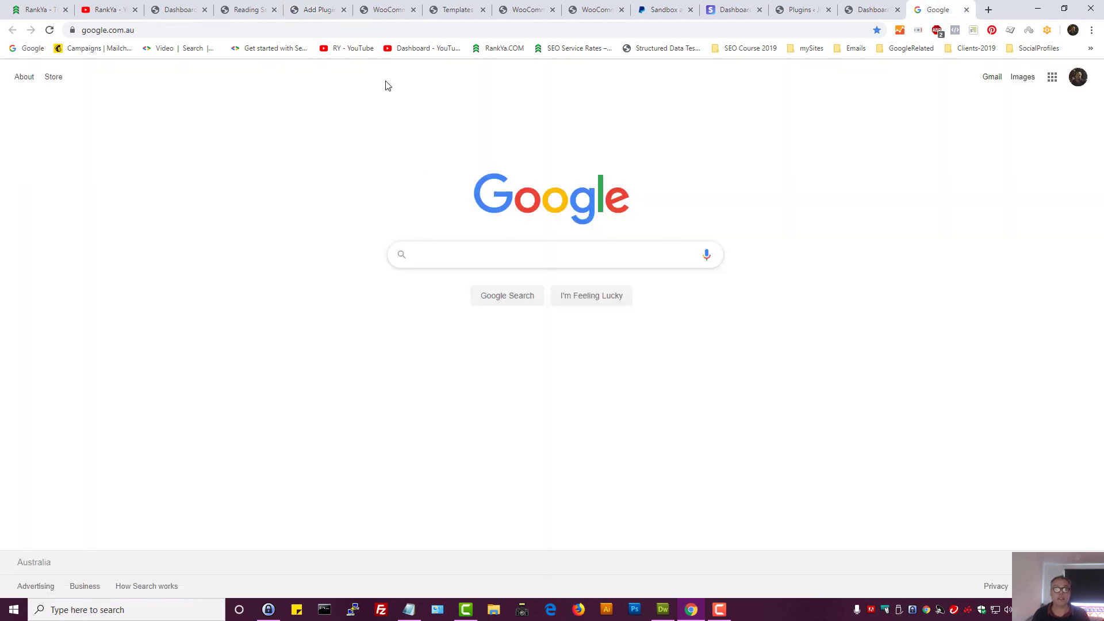
{"action": "left_click", "coordinate": [319, 10]}
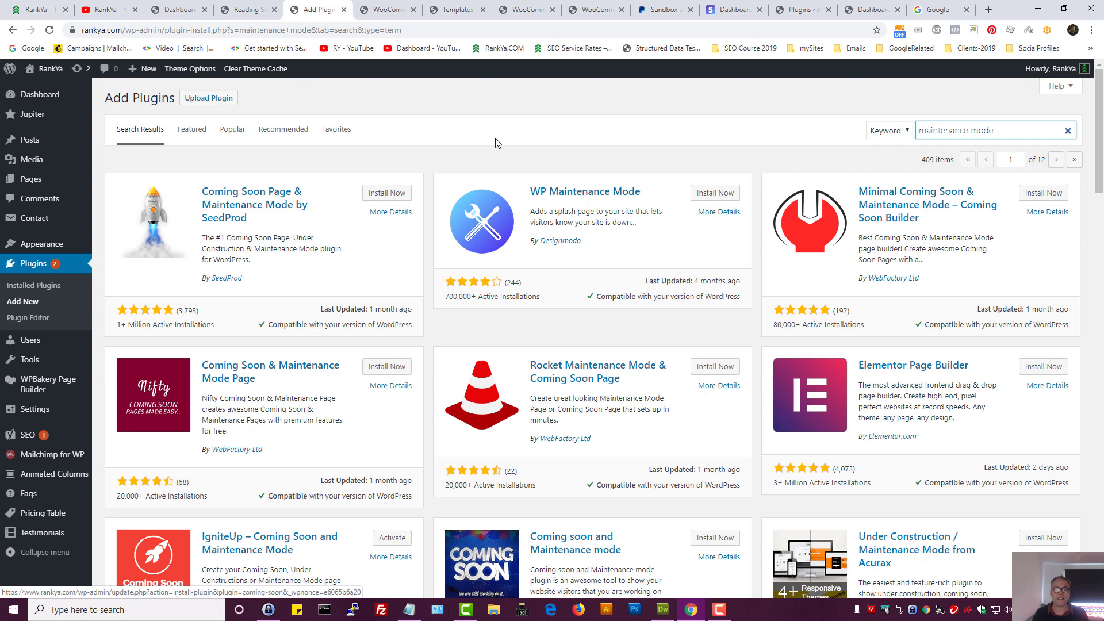
Step: Untick 'Discourage search engines', save Reading settings, and return to the plugin results
{"action": "left_click", "coordinate": [254, 14]}
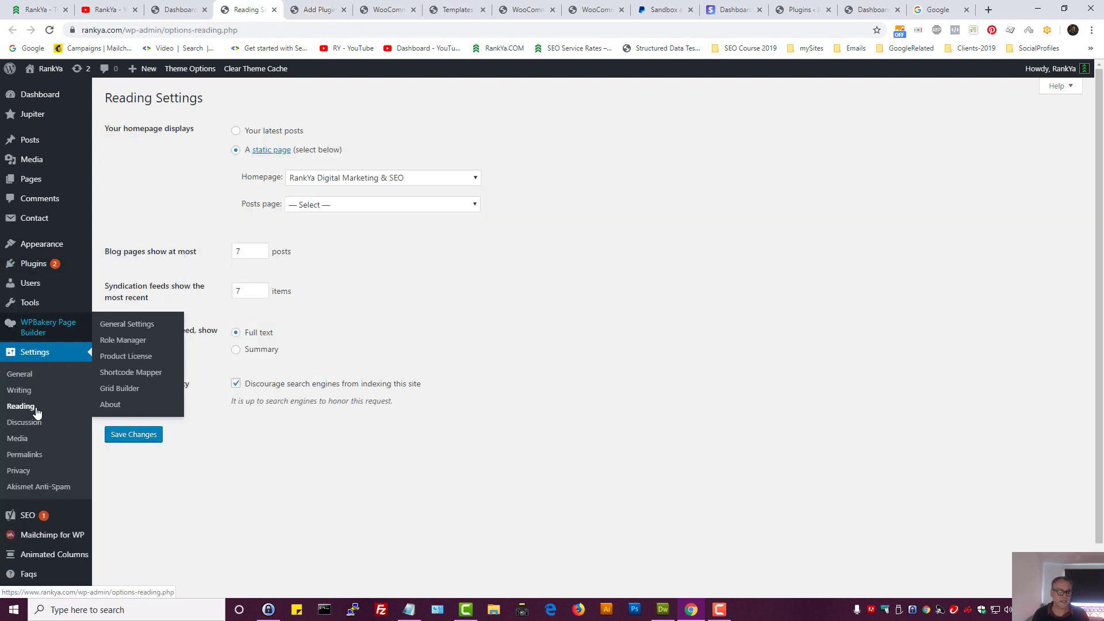
{"action": "left_click", "coordinate": [236, 387]}
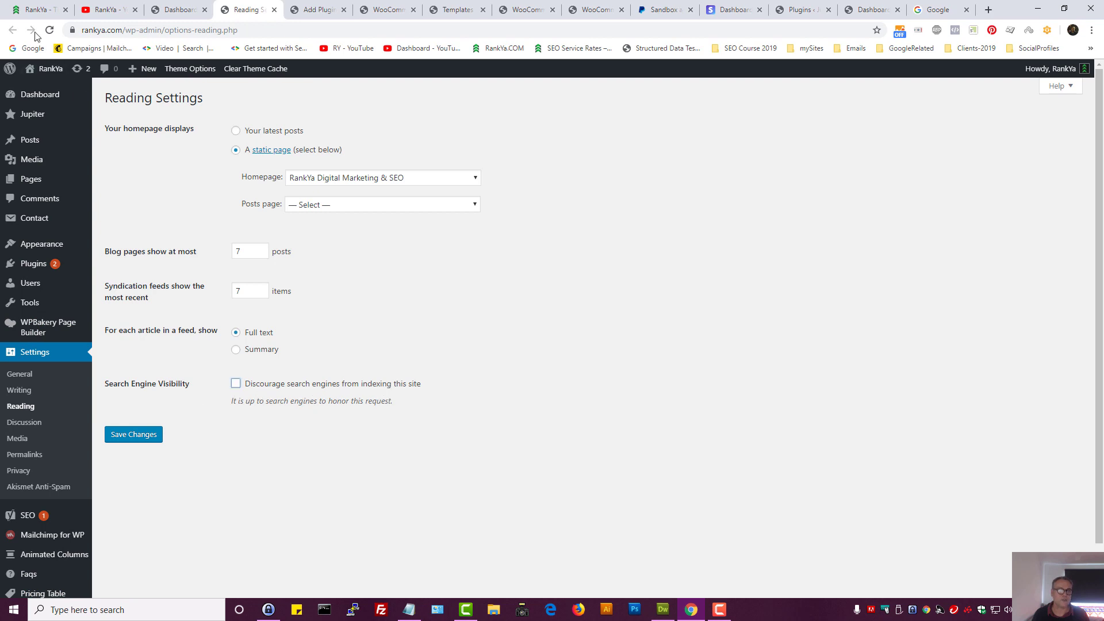
{"action": "left_click", "coordinate": [50, 31]}
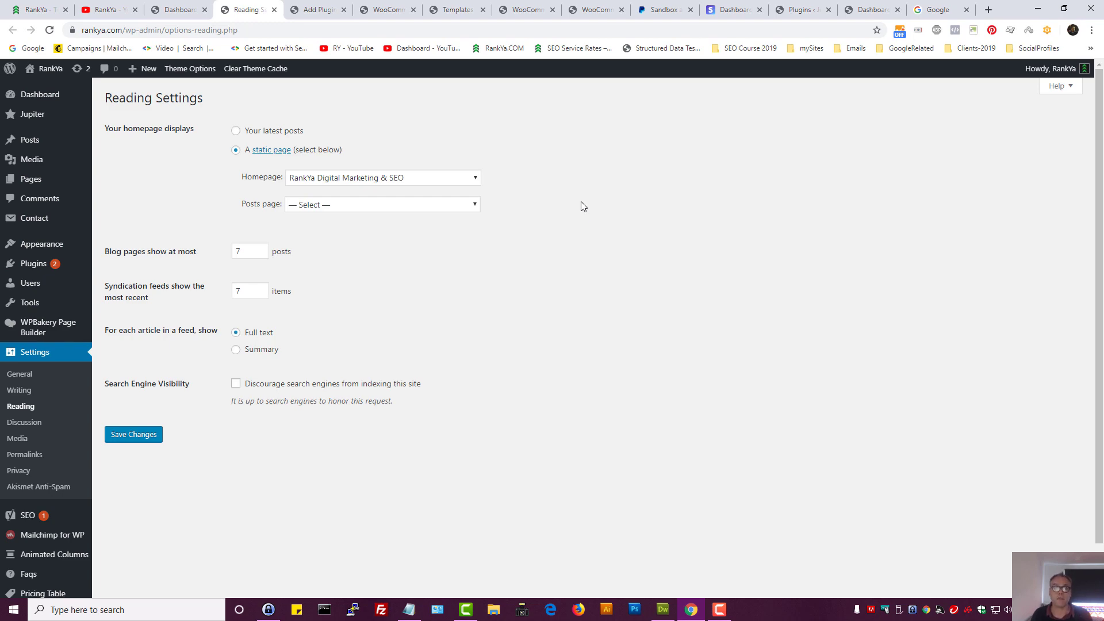
{"action": "left_click", "coordinate": [311, 11]}
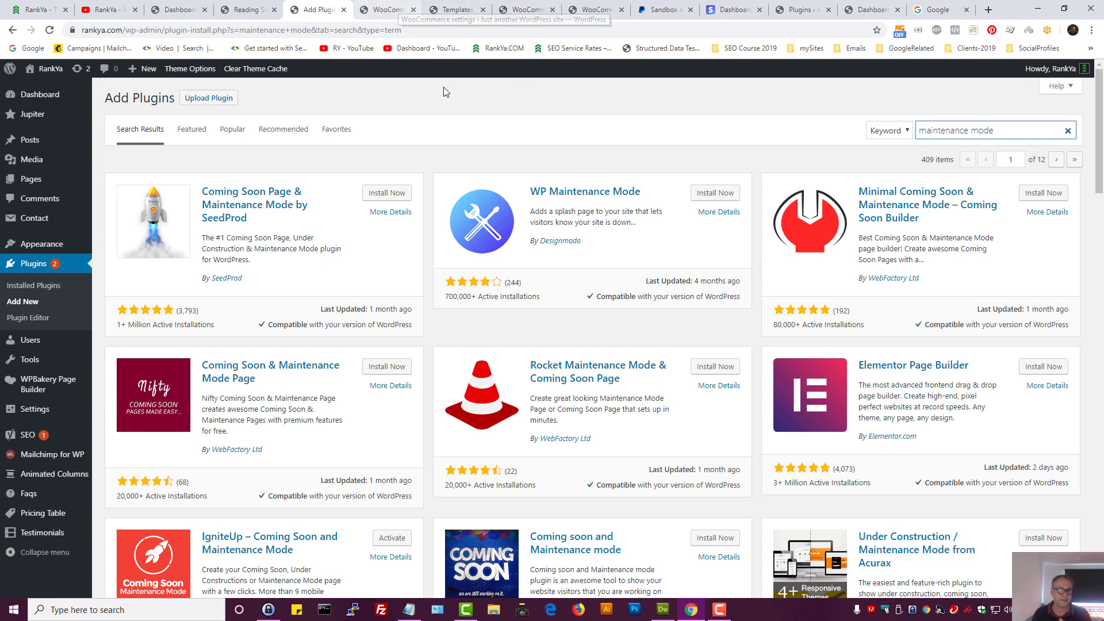
Step: Search Add Plugins for 'woocommerce', then install and activate WooCommerce
{"action": "left_click", "coordinate": [21, 308]}
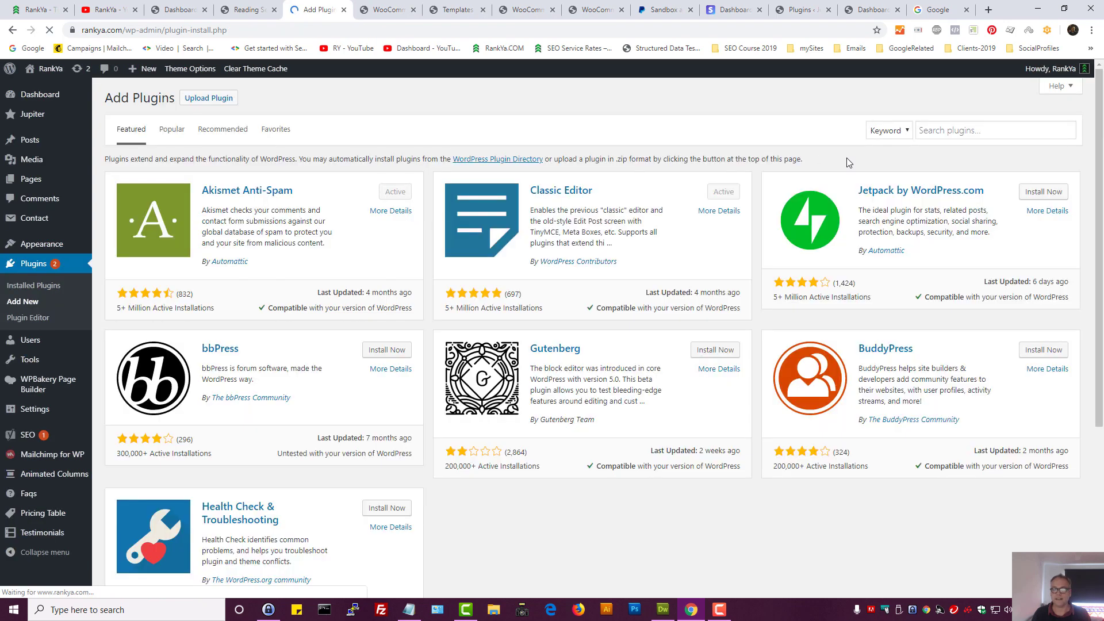
{"action": "left_click", "coordinate": [929, 131]}
{"action": "type", "text": "w"}
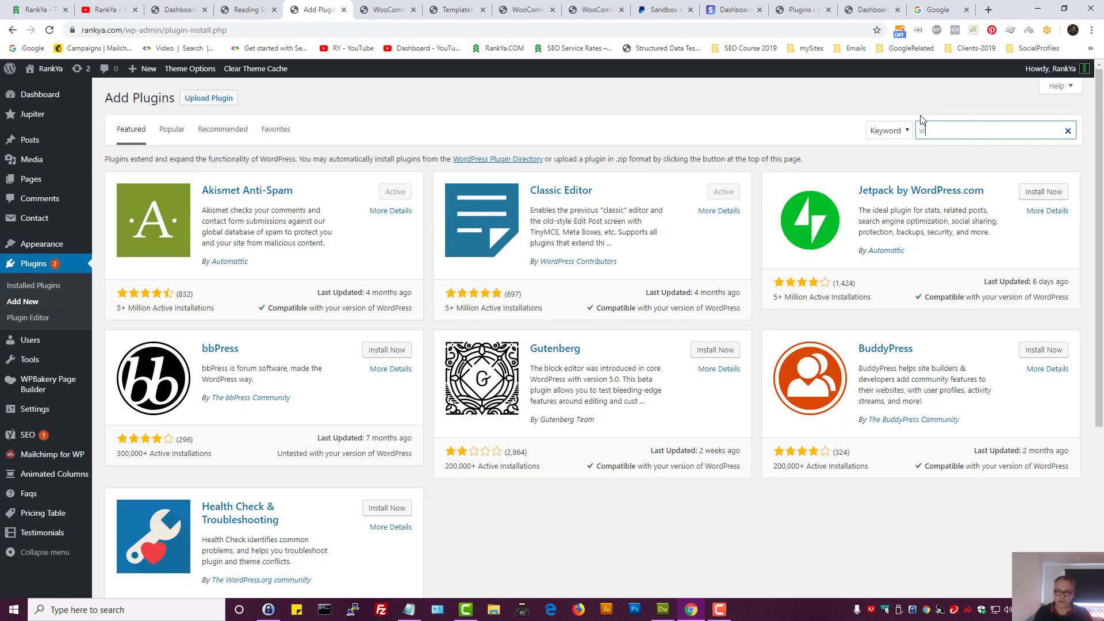
{"action": "type", "text": "ooco"}
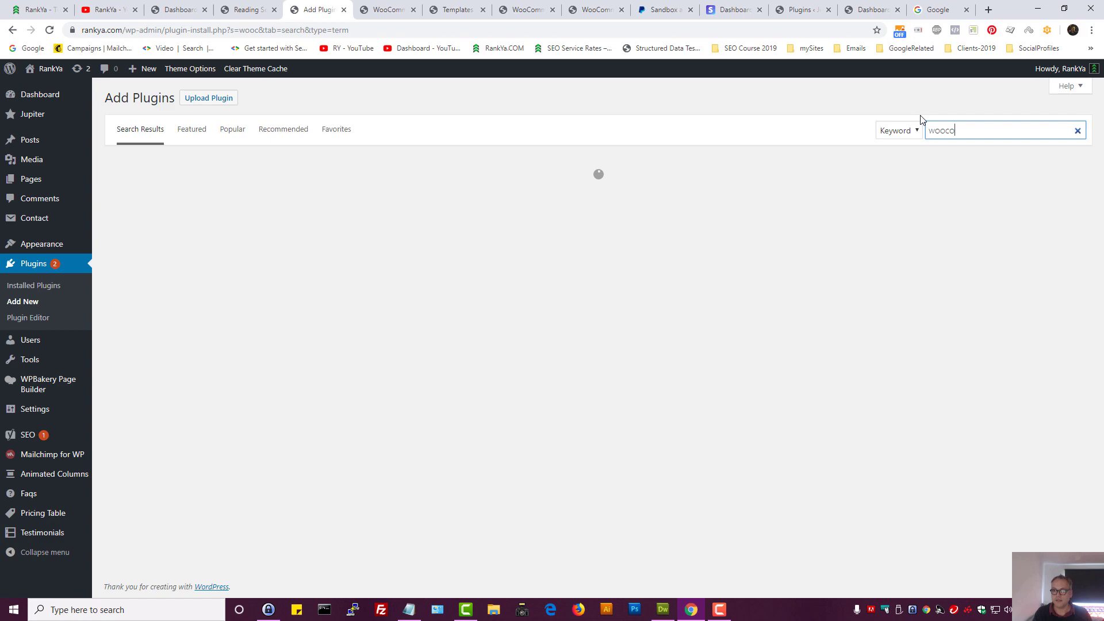
{"action": "type", "text": "mmere"}
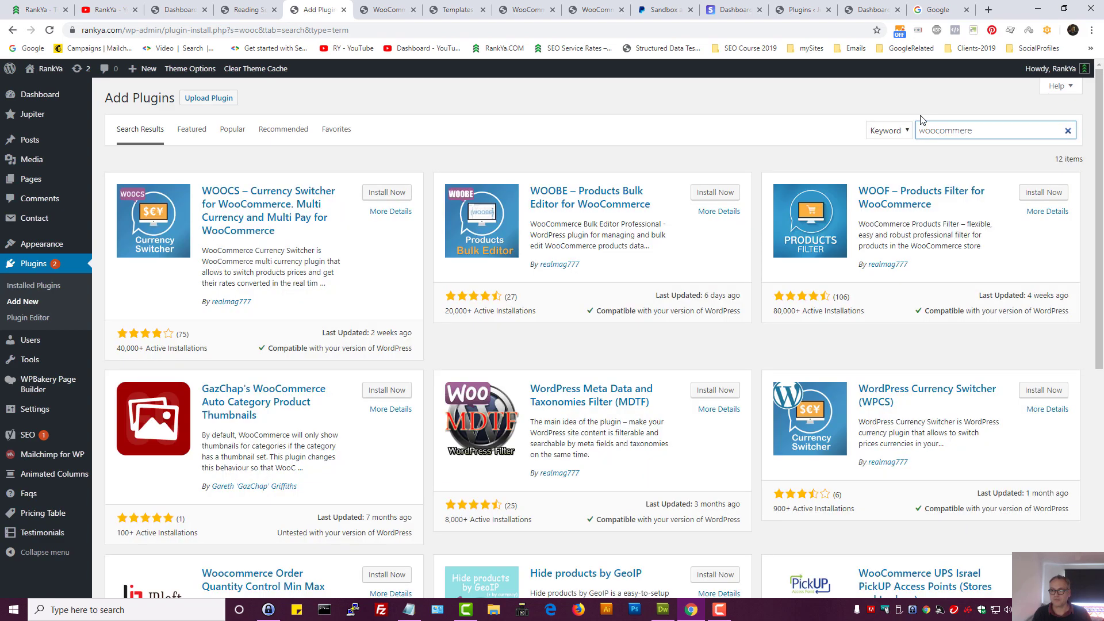
{"action": "key", "text": "BackSpace"}
{"action": "type", "text": "ce"}
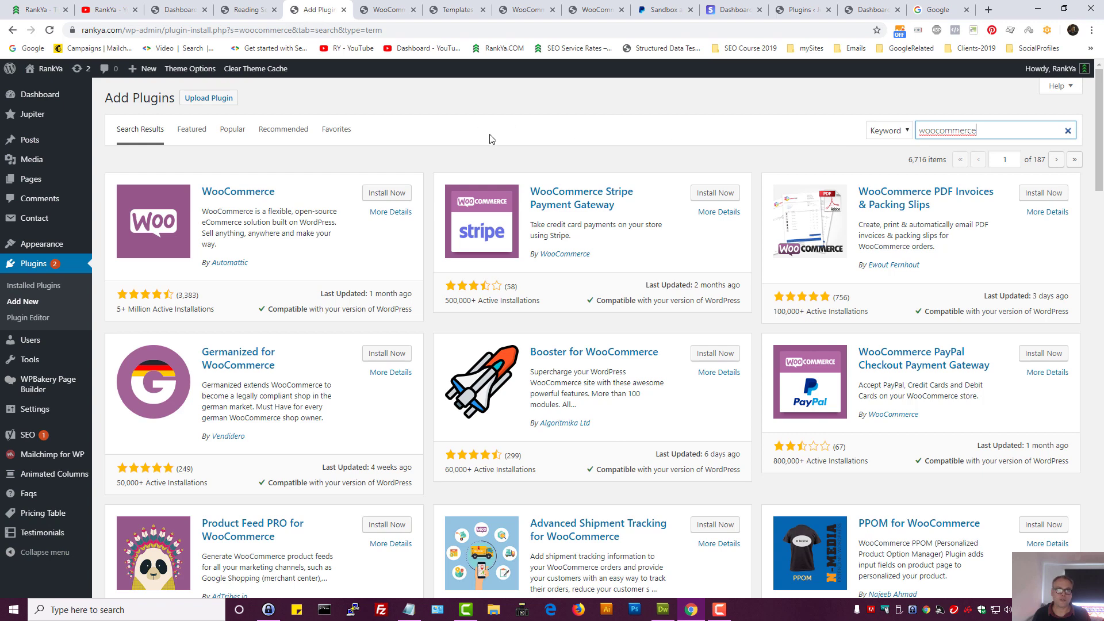
{"action": "left_click", "coordinate": [489, 139]}
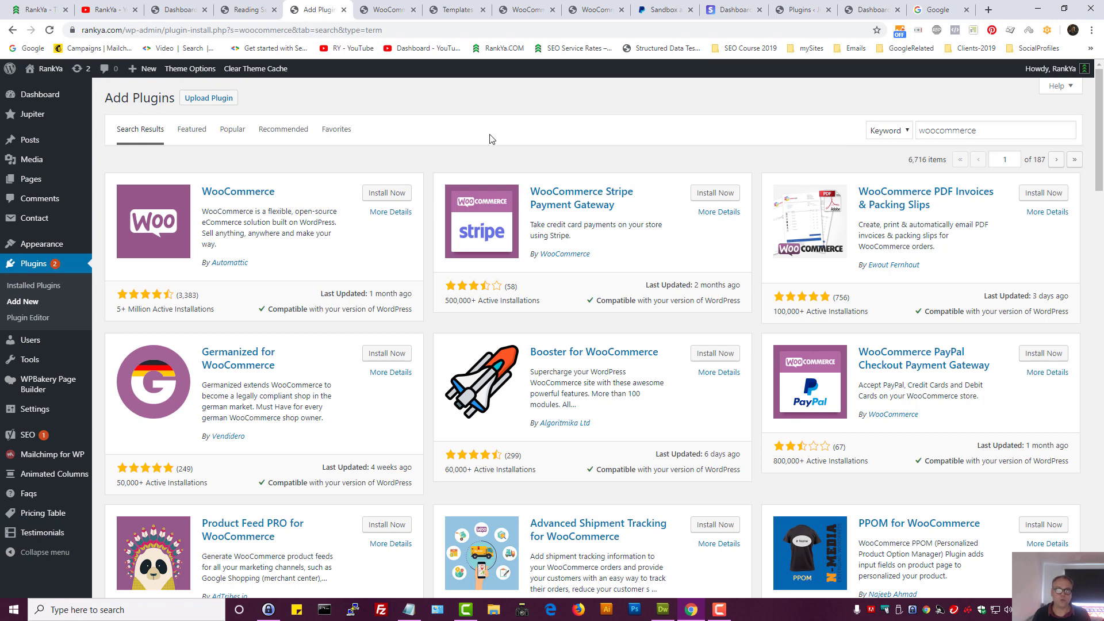
{"action": "left_click", "coordinate": [395, 196]}
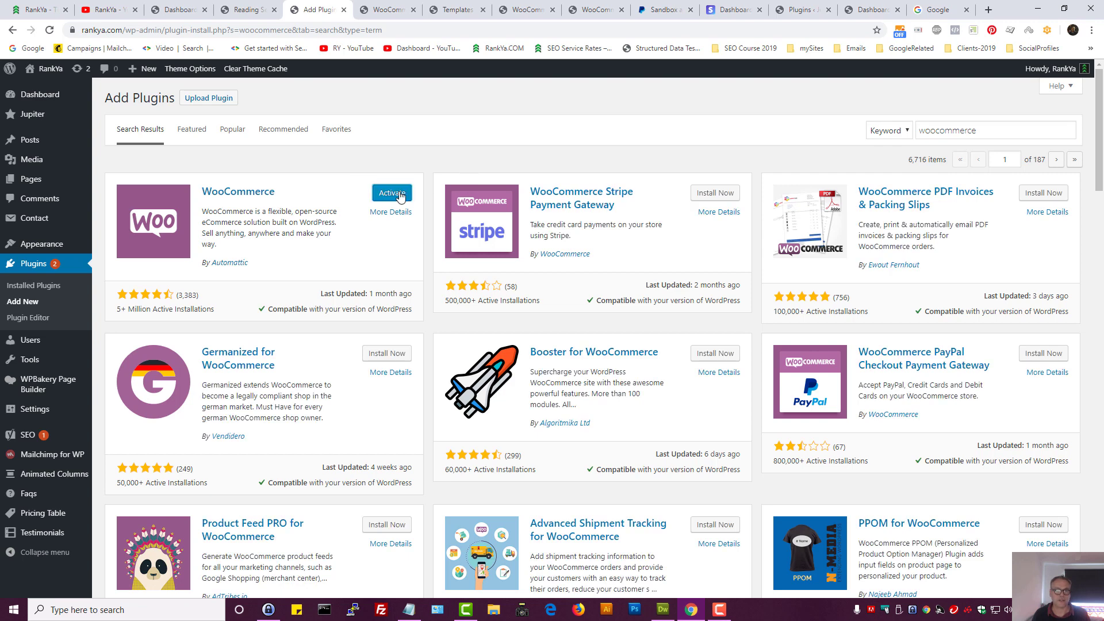
{"action": "left_click", "coordinate": [401, 196]}
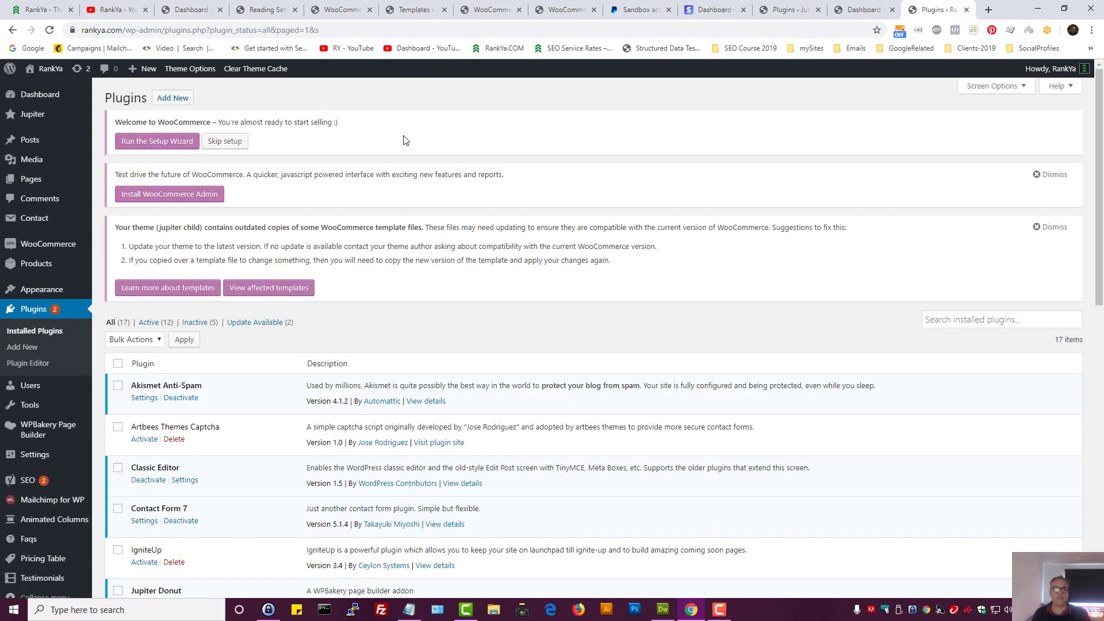
Step: Read through and dismiss the WooCommerce Admin notice
{"action": "triple_click", "coordinate": [134, 120]}
{"action": "left_click", "coordinate": [151, 141]}
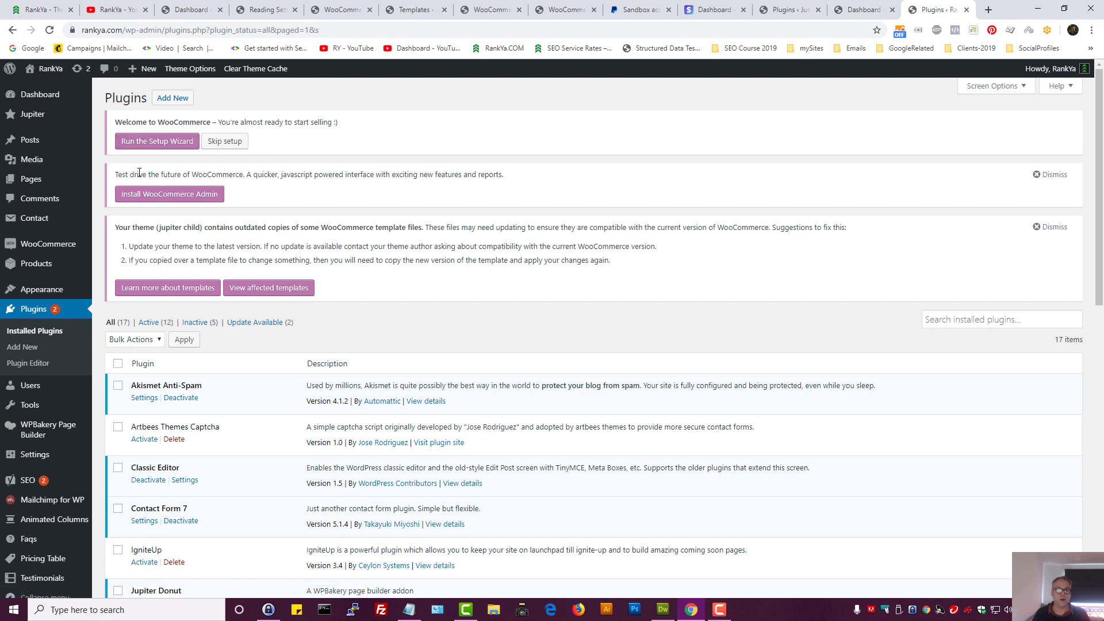
{"action": "left_click_drag", "start_coordinate": [137, 173], "coordinate": [262, 174]}
{"action": "left_click", "coordinate": [663, 202]}
{"action": "left_click", "coordinate": [1047, 178]}
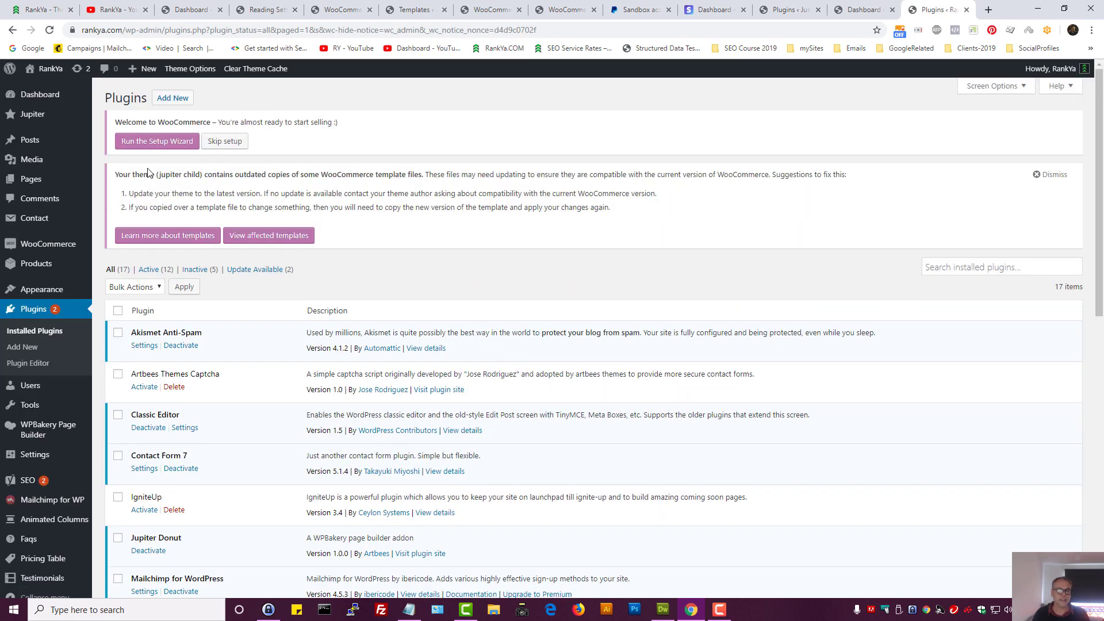
Step: Dismiss the outdated template files notice and launch the WooCommerce setup wizard
{"action": "left_click_drag", "start_coordinate": [131, 183], "coordinate": [421, 175]}
{"action": "left_click", "coordinate": [433, 192]}
{"action": "double_click", "coordinate": [144, 177]}
{"action": "left_click", "coordinate": [256, 177]}
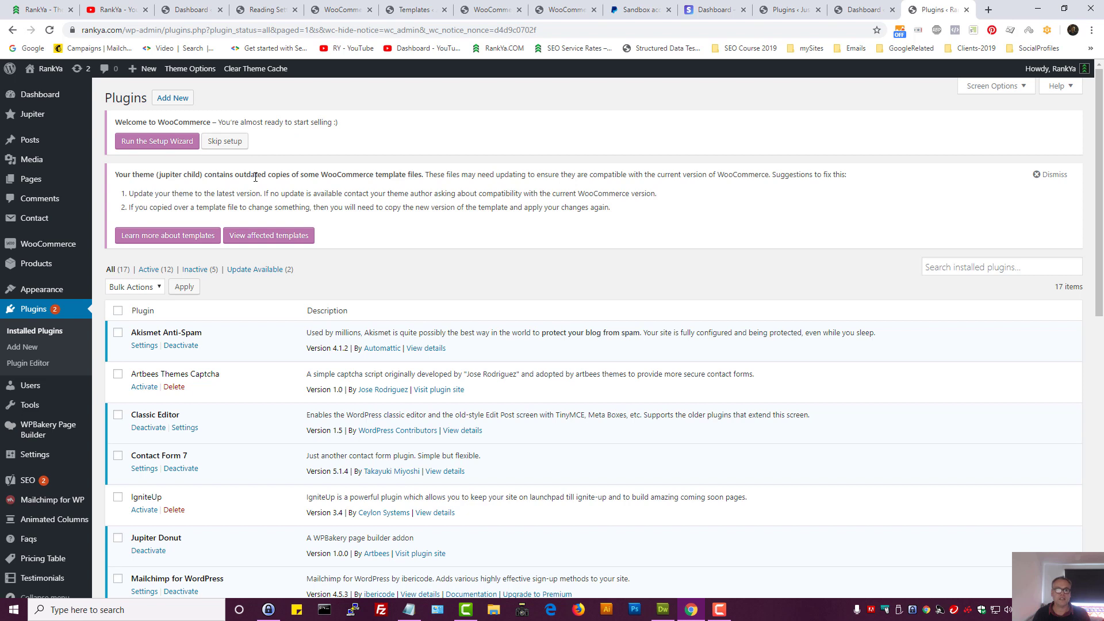
{"action": "triple_click", "coordinate": [295, 179]}
{"action": "left_click", "coordinate": [396, 187]}
{"action": "left_click", "coordinate": [1046, 184]}
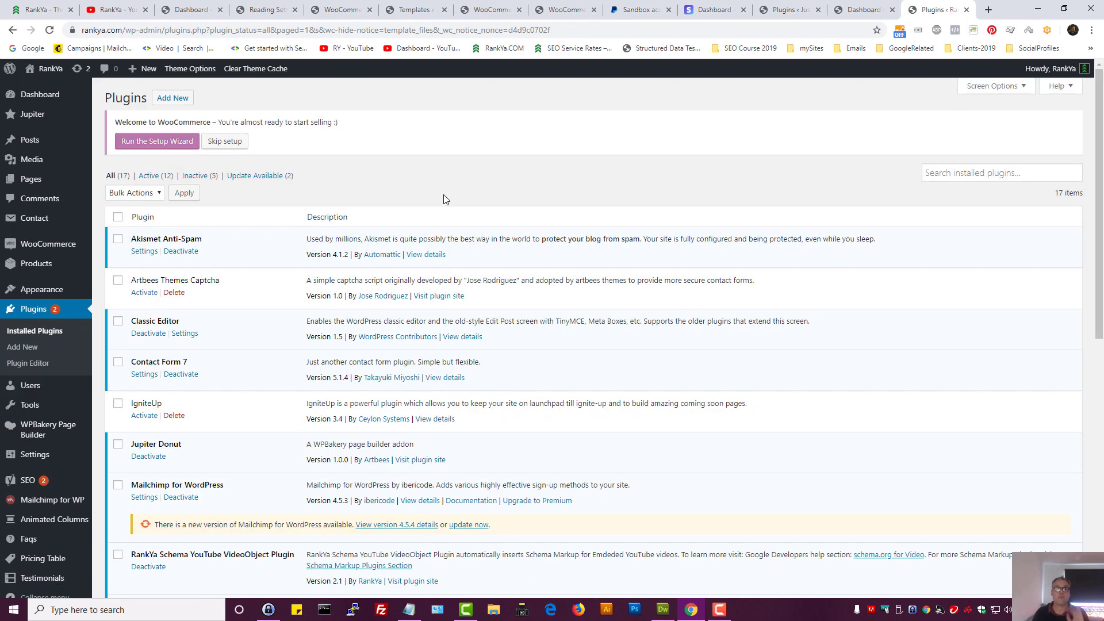
{"action": "left_click", "coordinate": [140, 149]}
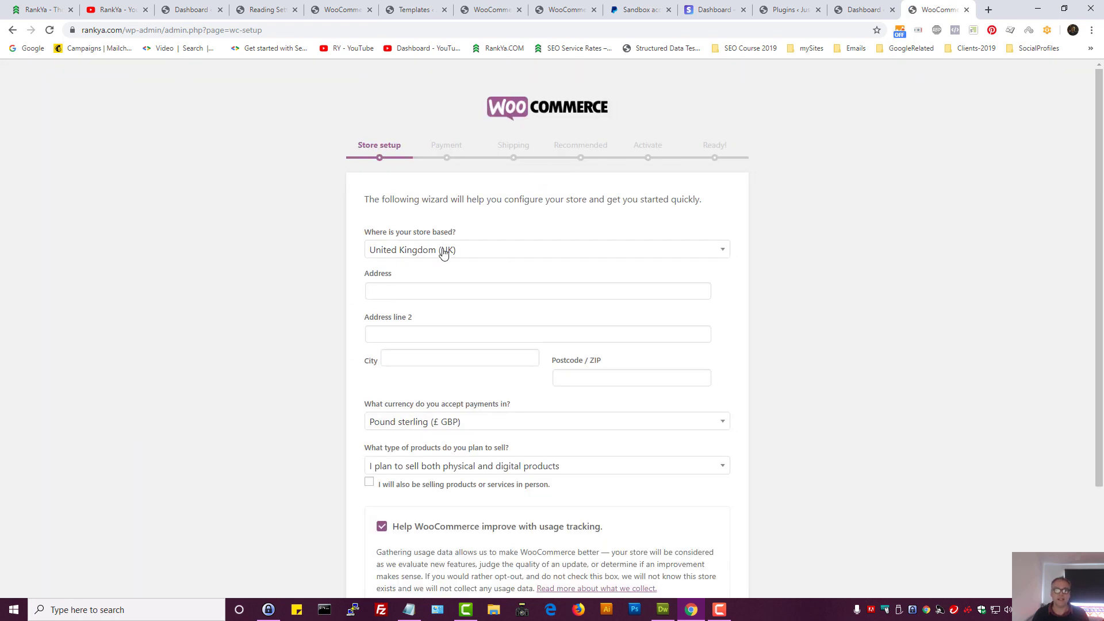
Step: Set the store's country to Australia
{"action": "triple_click", "coordinate": [393, 199]}
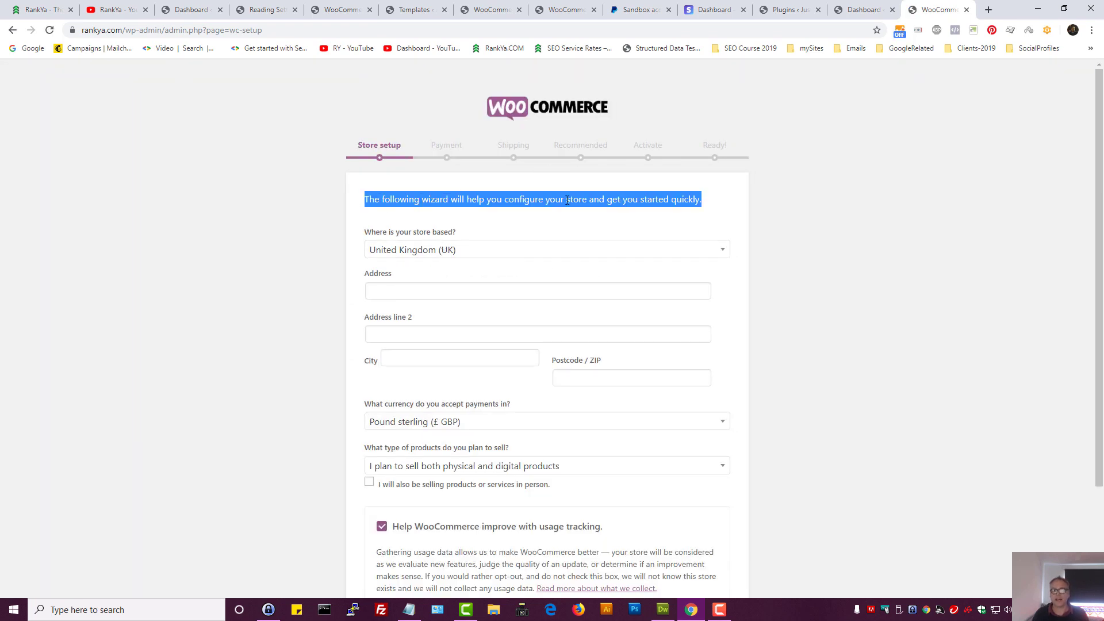
{"action": "triple_click", "coordinate": [548, 199]}
{"action": "left_click", "coordinate": [405, 250]}
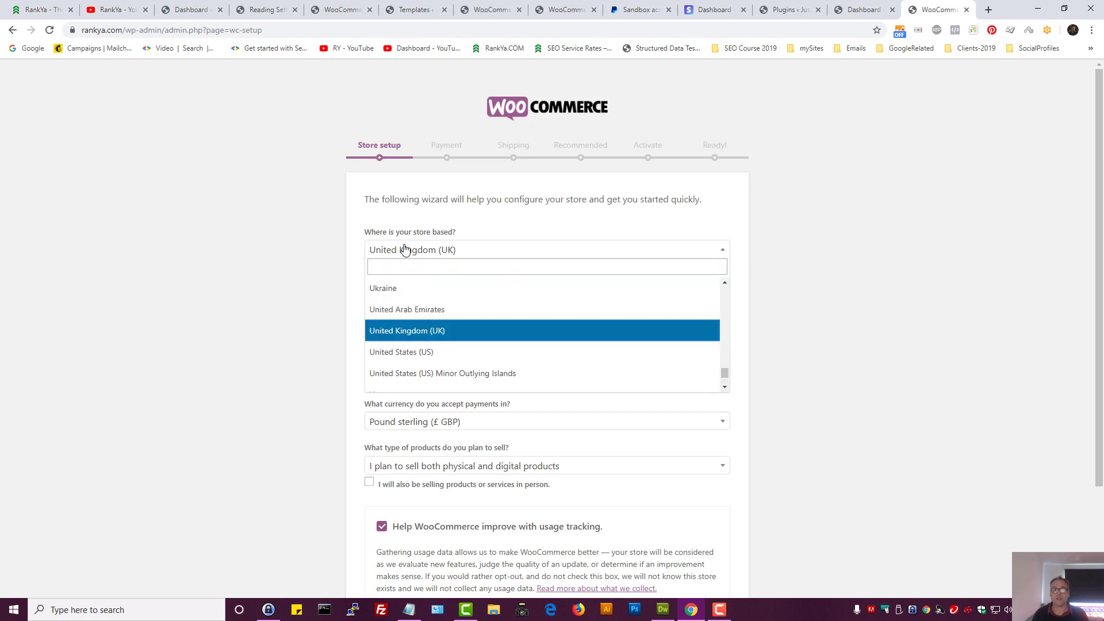
{"action": "type", "text": "aus"}
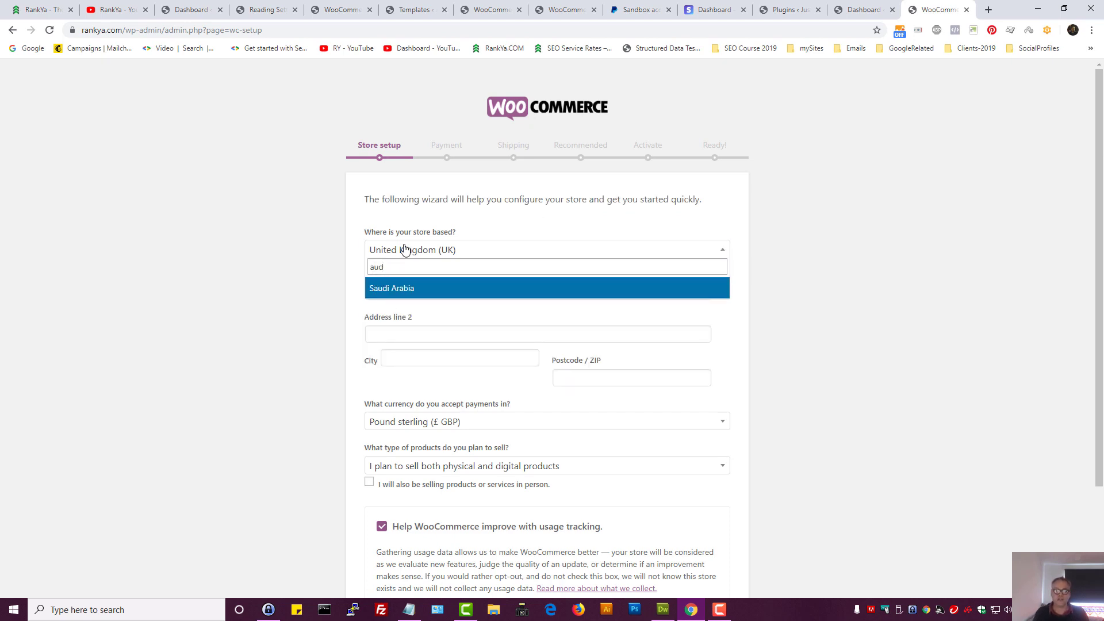
{"action": "left_click", "coordinate": [395, 291]}
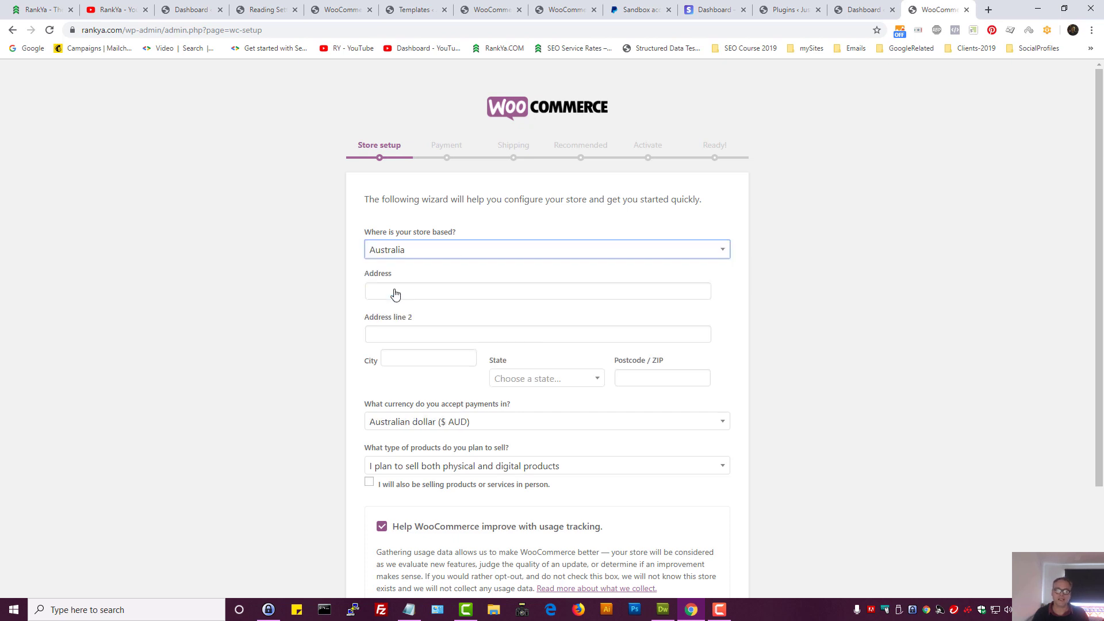
{"action": "left_click", "coordinate": [414, 248]}
{"action": "left_click", "coordinate": [524, 232]}
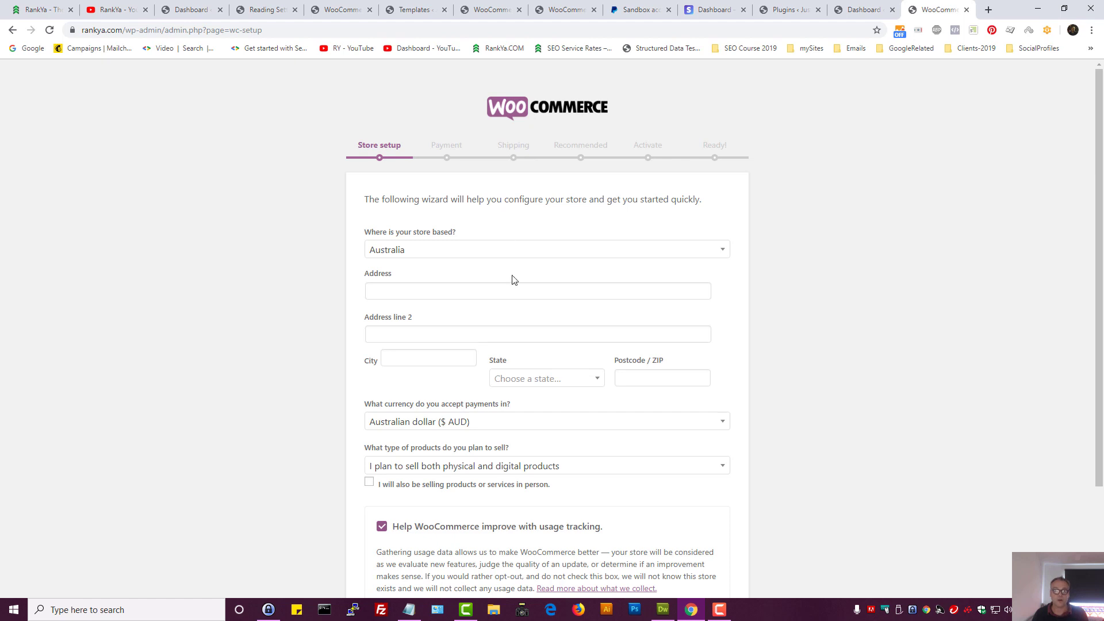
Step: Choose Victoria as the store's state
{"action": "scroll", "coordinate": [514, 280], "scroll_direction": "down", "scroll_amount": 1}
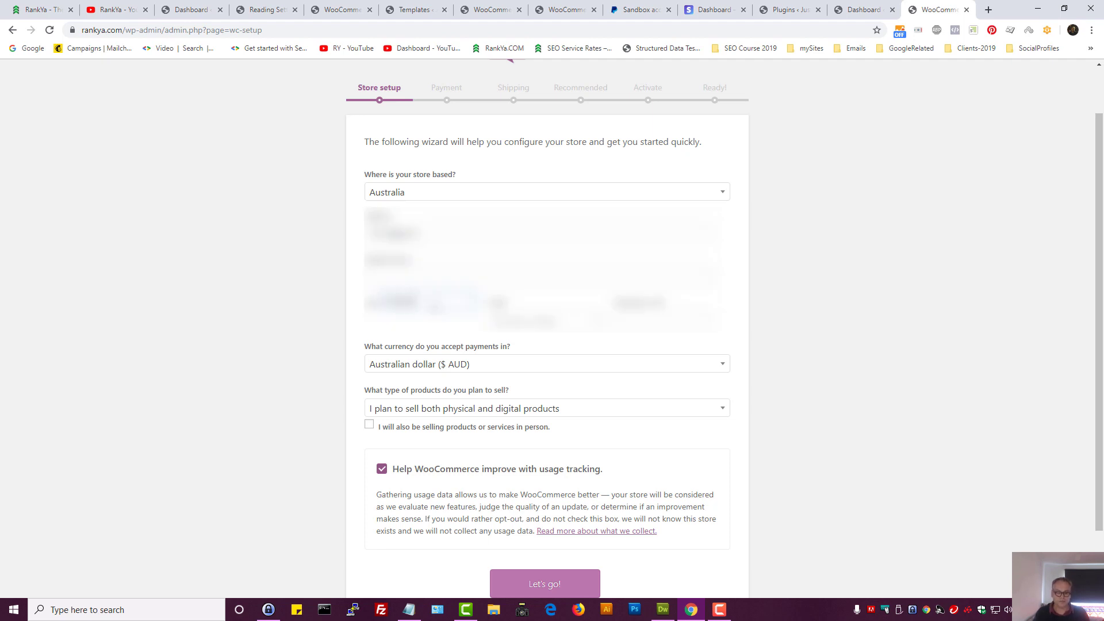
{"action": "left_click", "coordinate": [544, 335]}
{"action": "scroll", "coordinate": [525, 425], "scroll_direction": "down", "scroll_amount": 2}
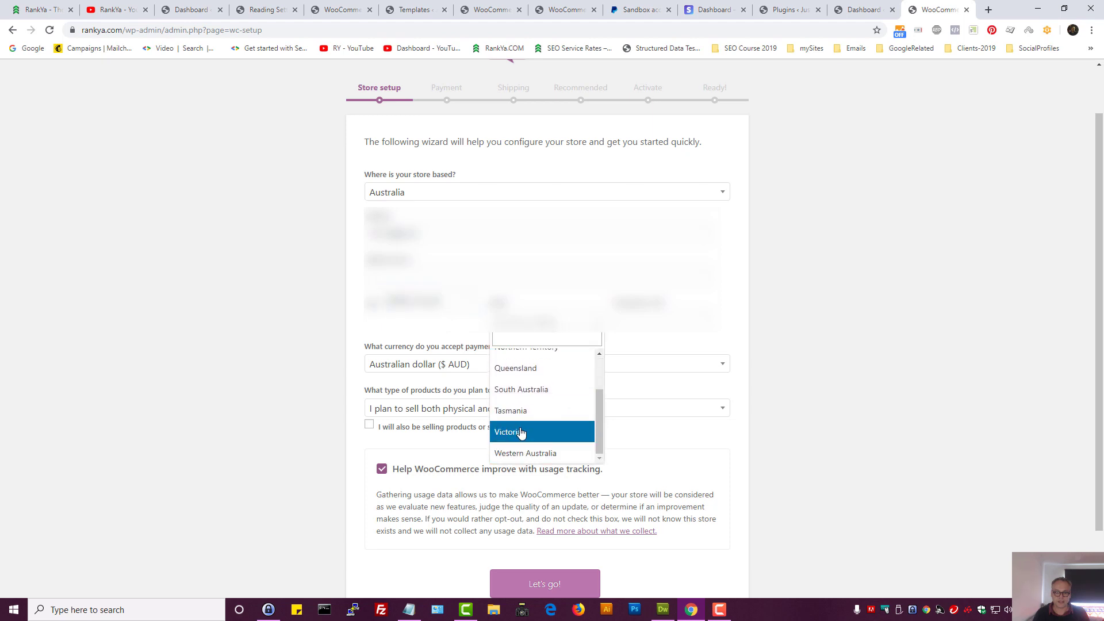
{"action": "left_click", "coordinate": [521, 432]}
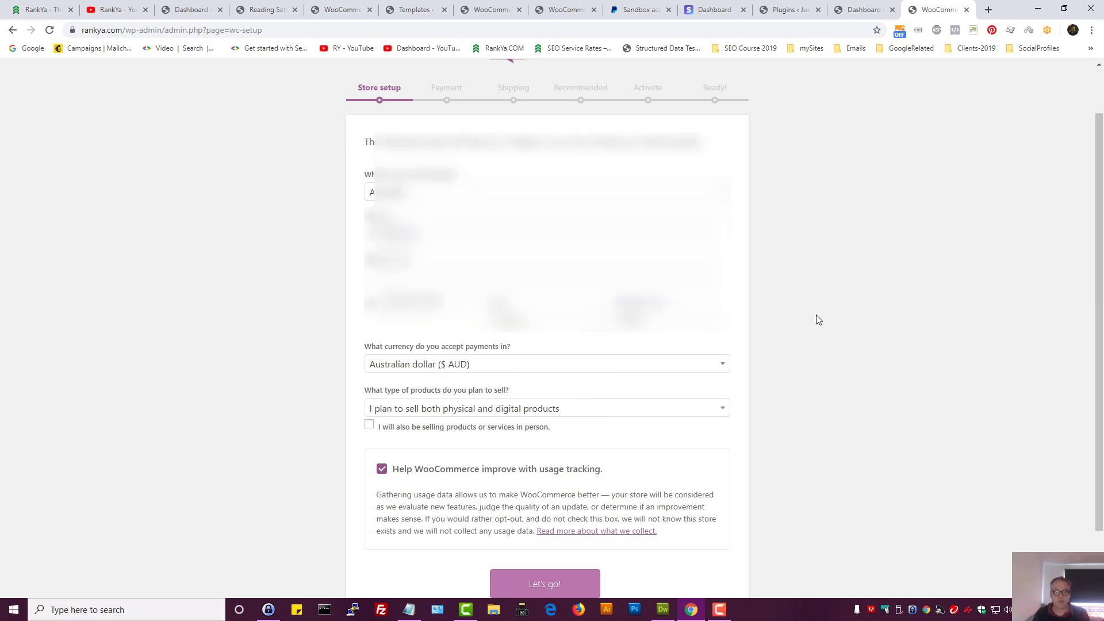
{"action": "scroll", "coordinate": [817, 319], "scroll_direction": "down", "scroll_amount": 1}
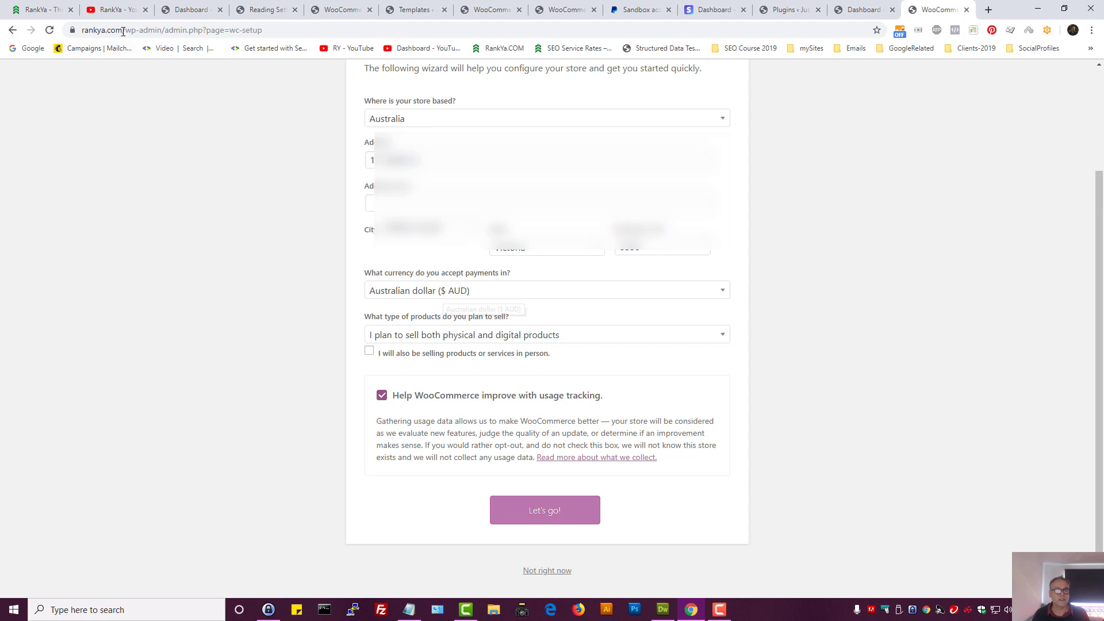
{"action": "left_click", "coordinate": [39, 10]}
{"action": "mouse_move", "coordinate": [606, 111]}
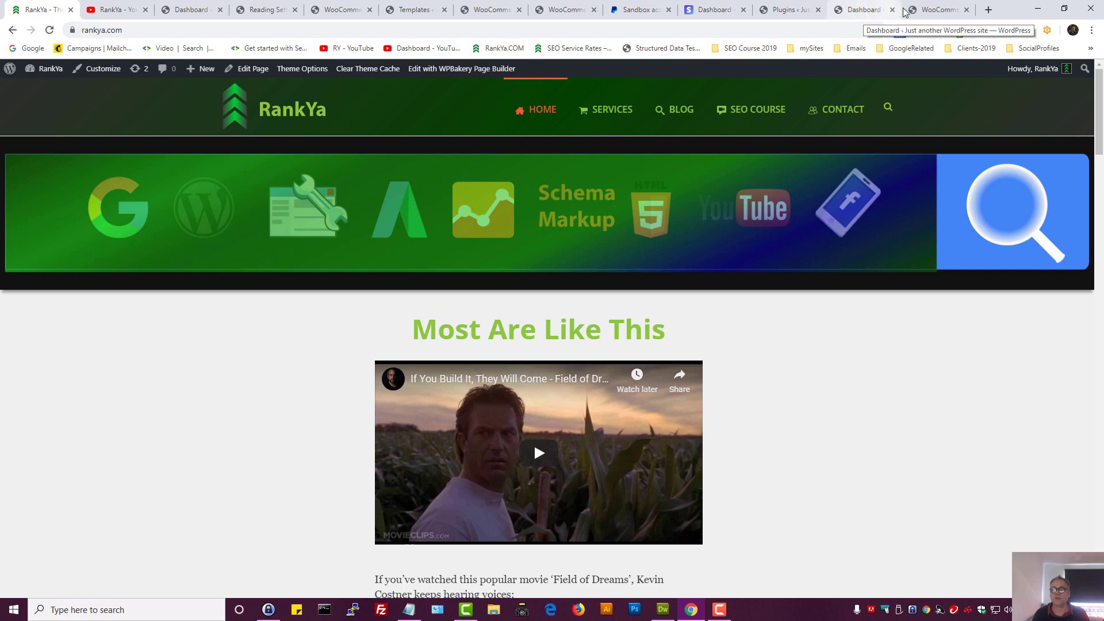
{"action": "left_click", "coordinate": [933, 10]}
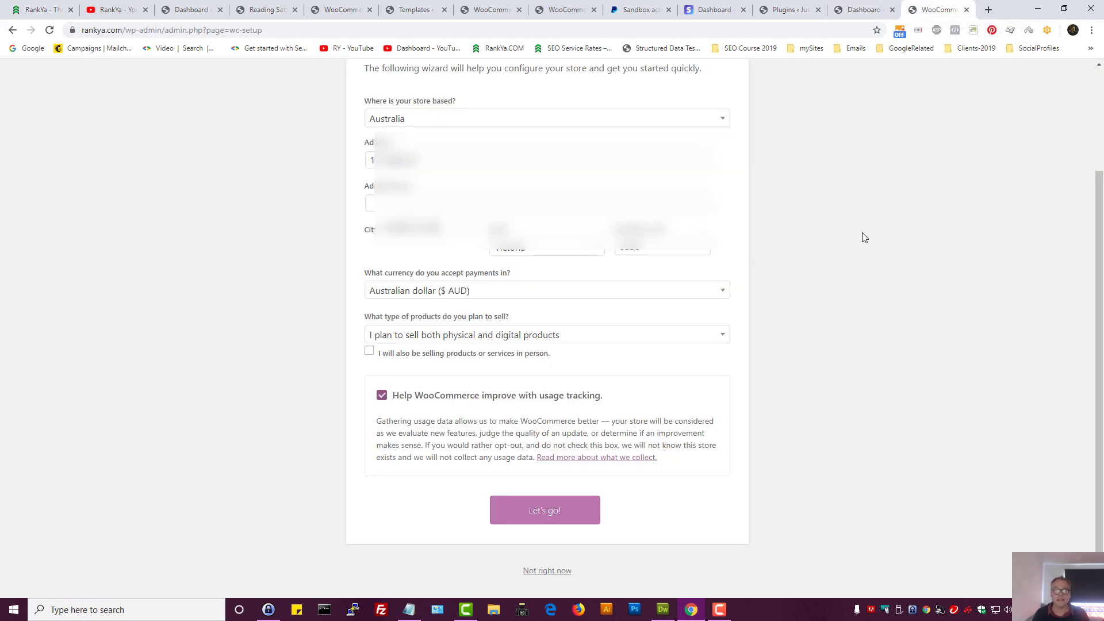
{"action": "left_click", "coordinate": [118, 10]}
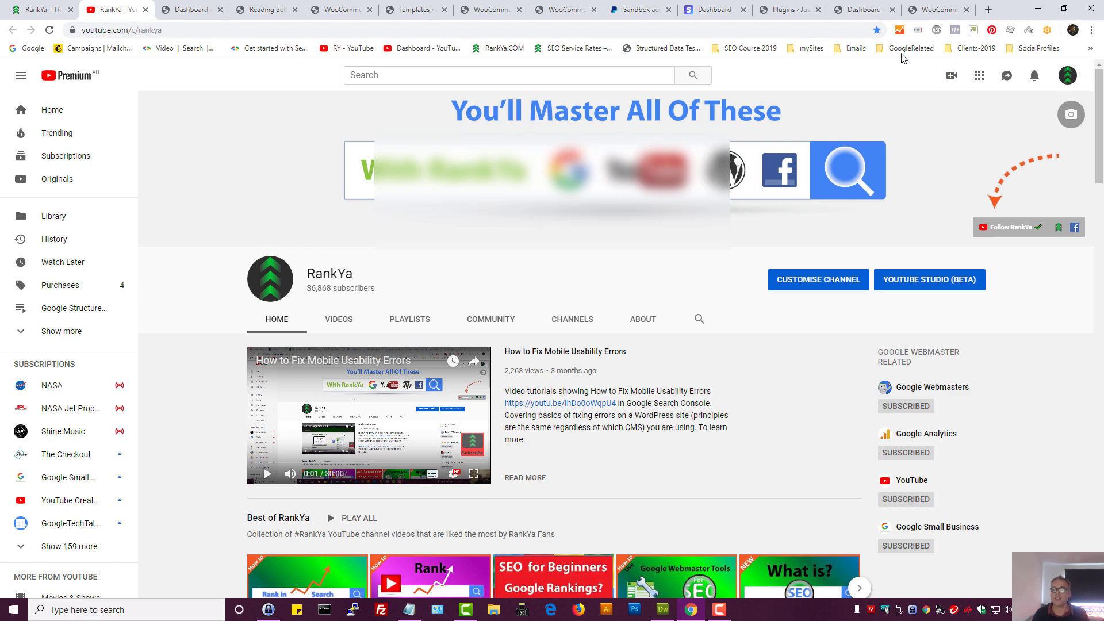
{"action": "left_click", "coordinate": [949, 7]}
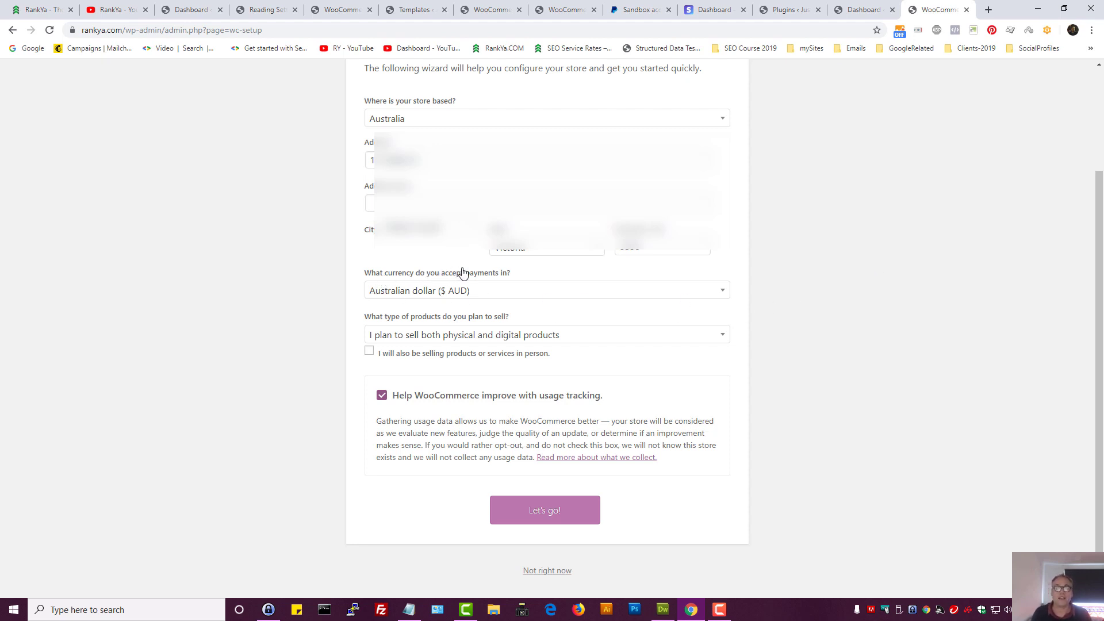
Step: Change the store currency from Australian dollar to United States (US) dollar ($ USD)
{"action": "left_click", "coordinate": [467, 298]}
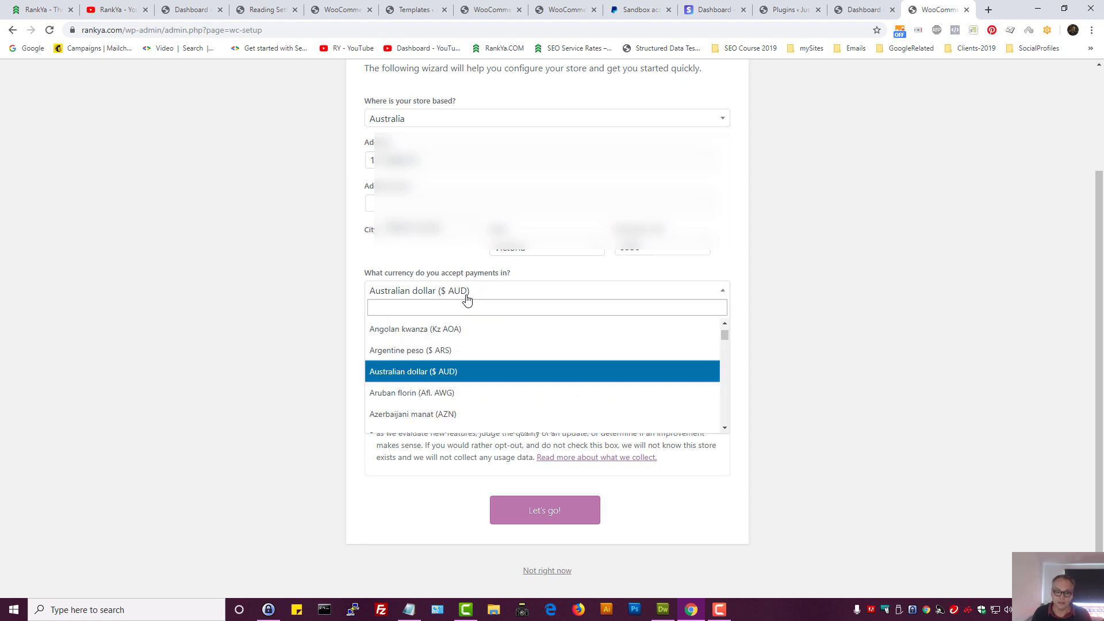
{"action": "type", "text": "usd"}
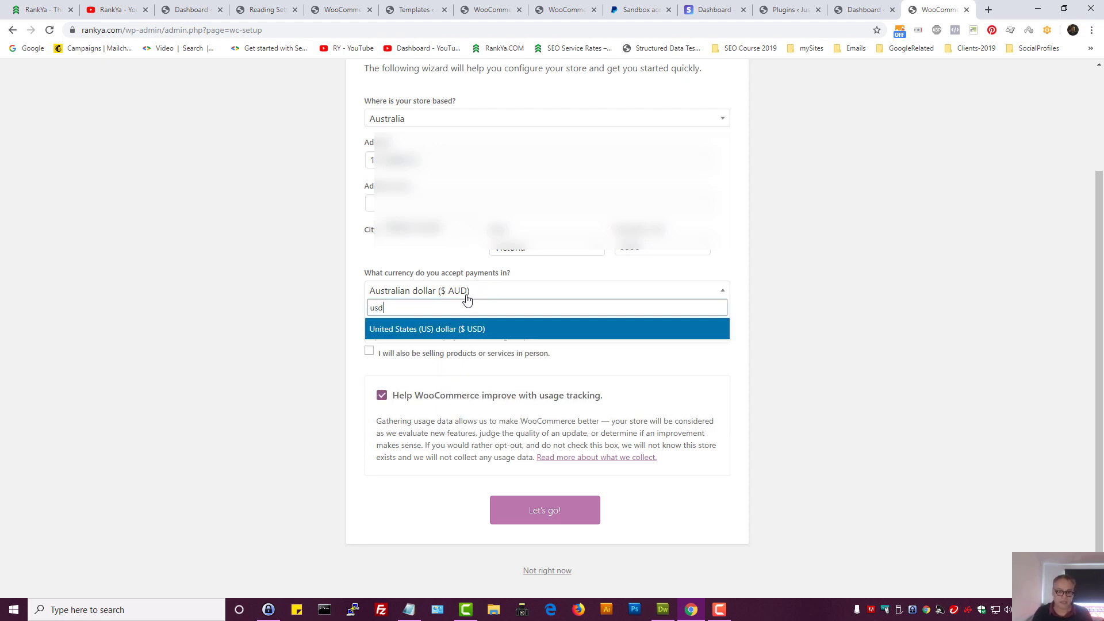
{"action": "left_click", "coordinate": [448, 330]}
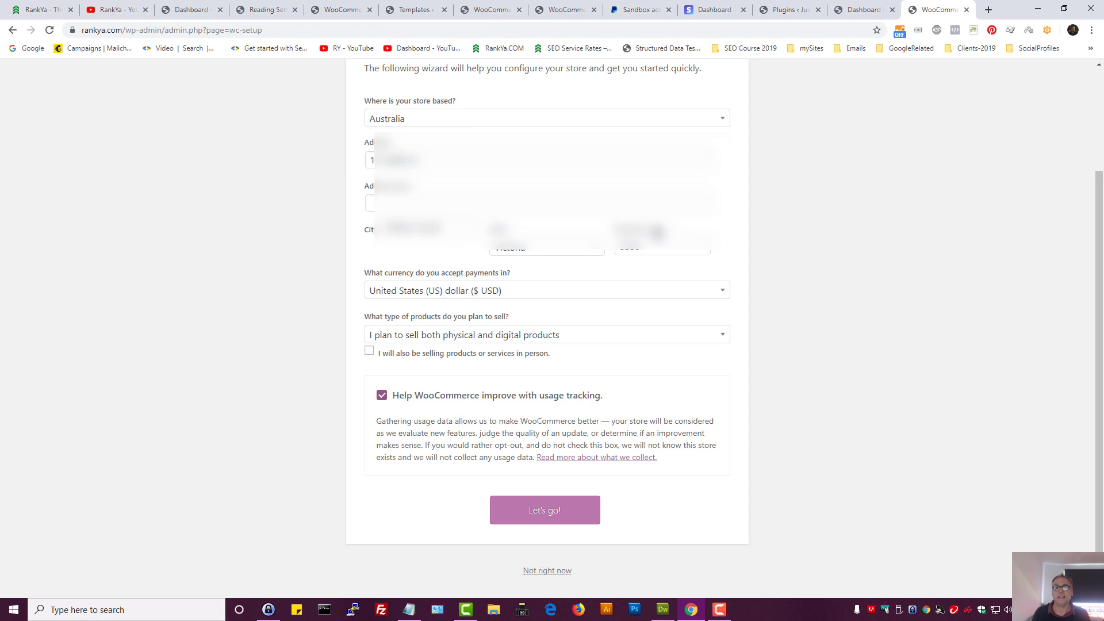
Step: Choose 'I plan to sell digital products', untick usage tracking, and submit with Let's go!
{"action": "left_click", "coordinate": [472, 338]}
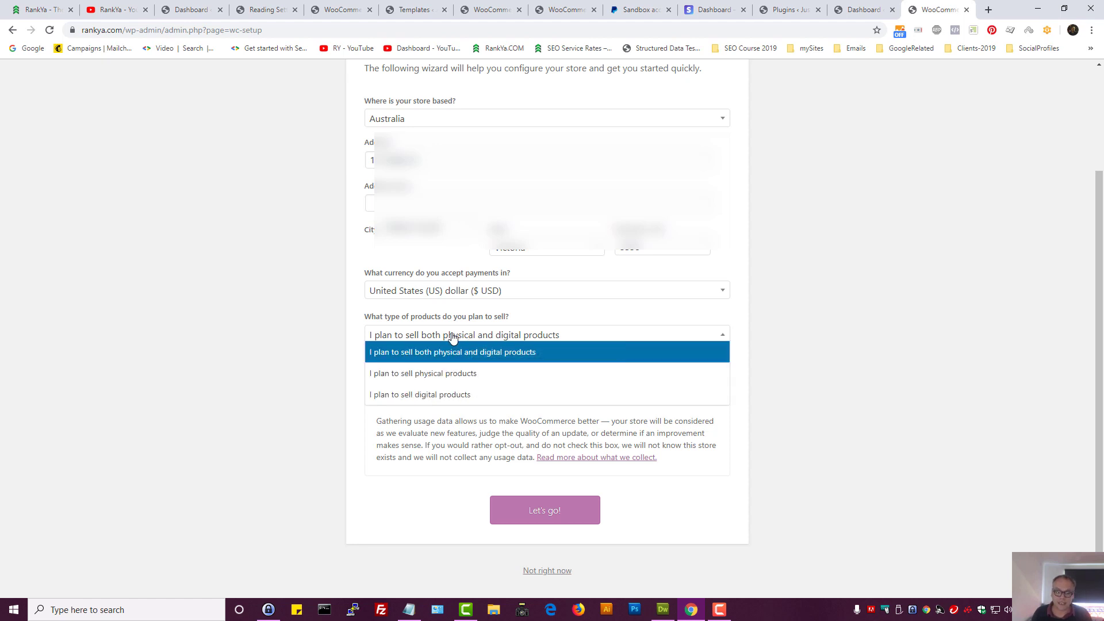
{"action": "left_click", "coordinate": [457, 394]}
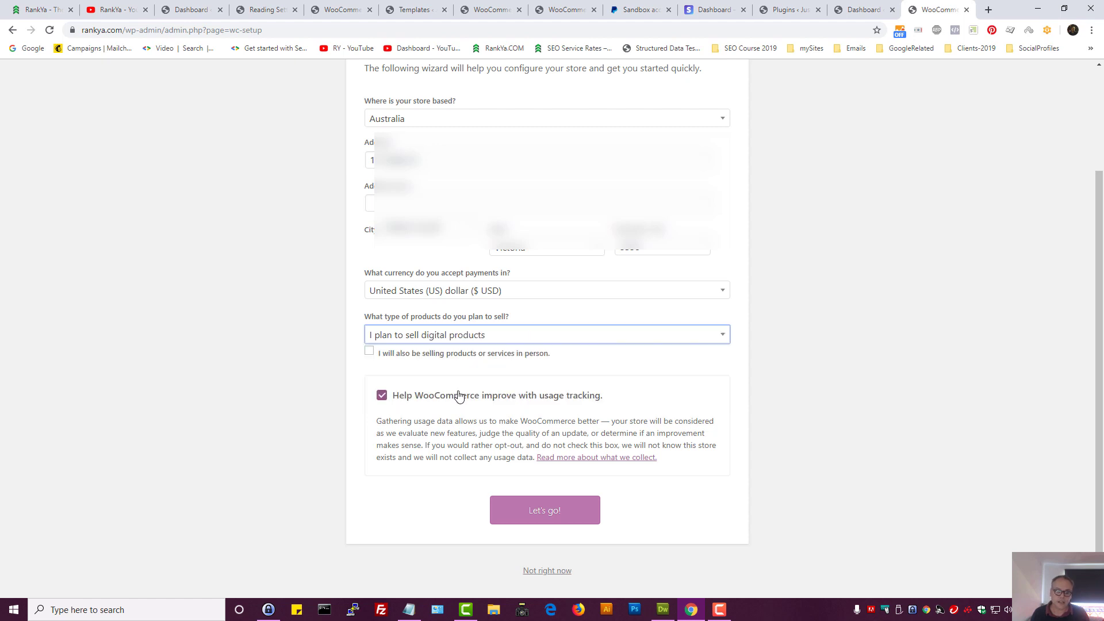
{"action": "left_click", "coordinate": [456, 338]}
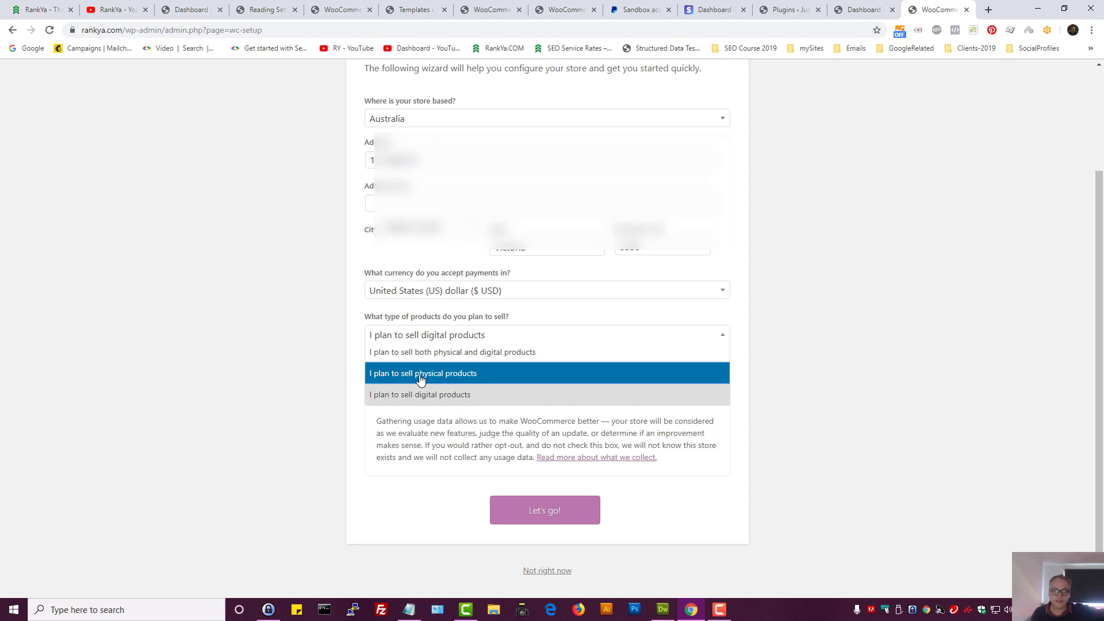
{"action": "left_click", "coordinate": [421, 377]}
{"action": "left_click", "coordinate": [462, 345]}
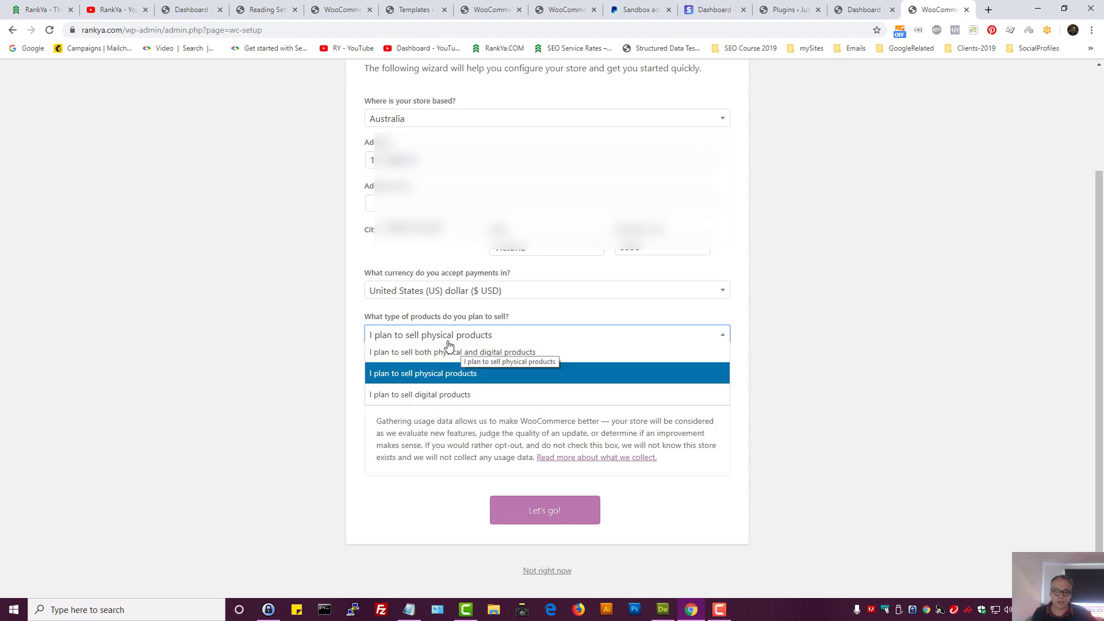
{"action": "left_click", "coordinate": [449, 352]}
{"action": "left_click", "coordinate": [423, 340]}
{"action": "left_click", "coordinate": [413, 394]}
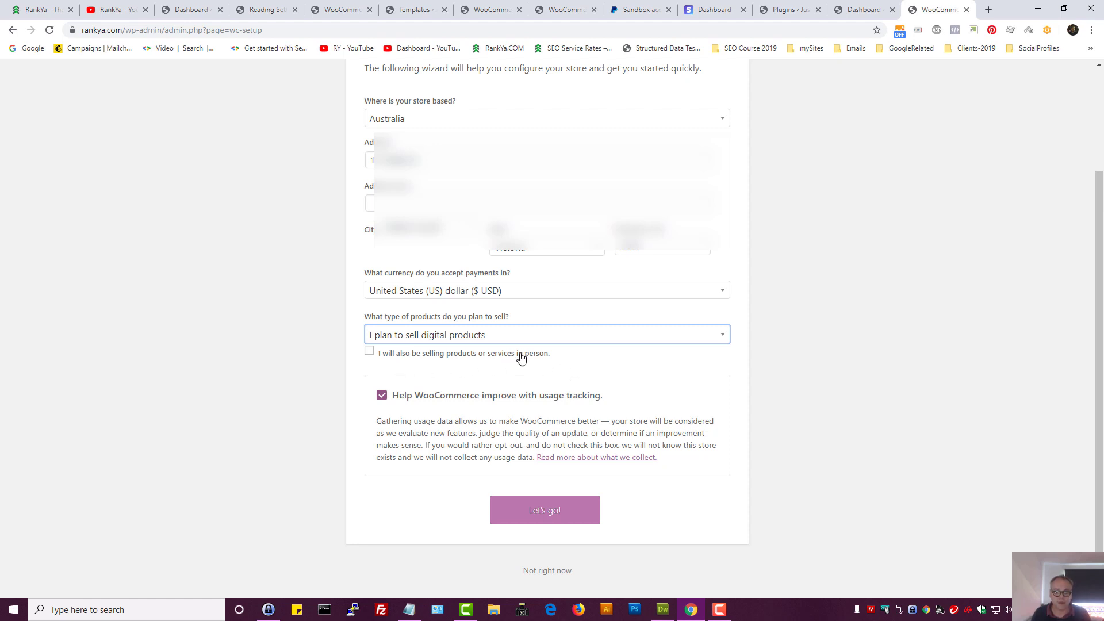
{"action": "left_click", "coordinate": [382, 398]}
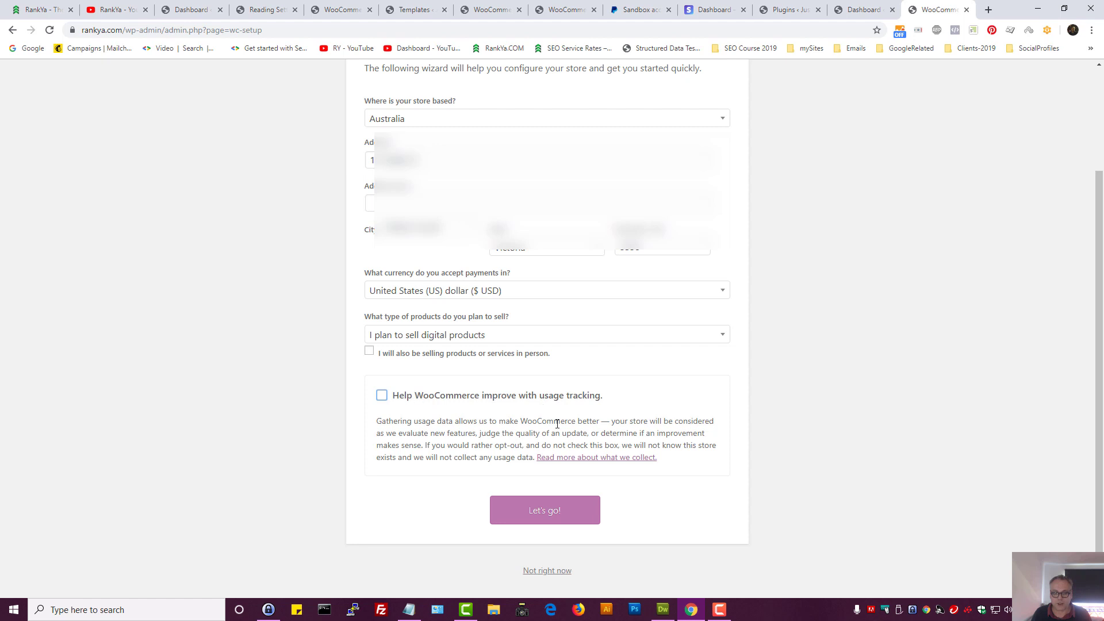
{"action": "left_click", "coordinate": [547, 514]}
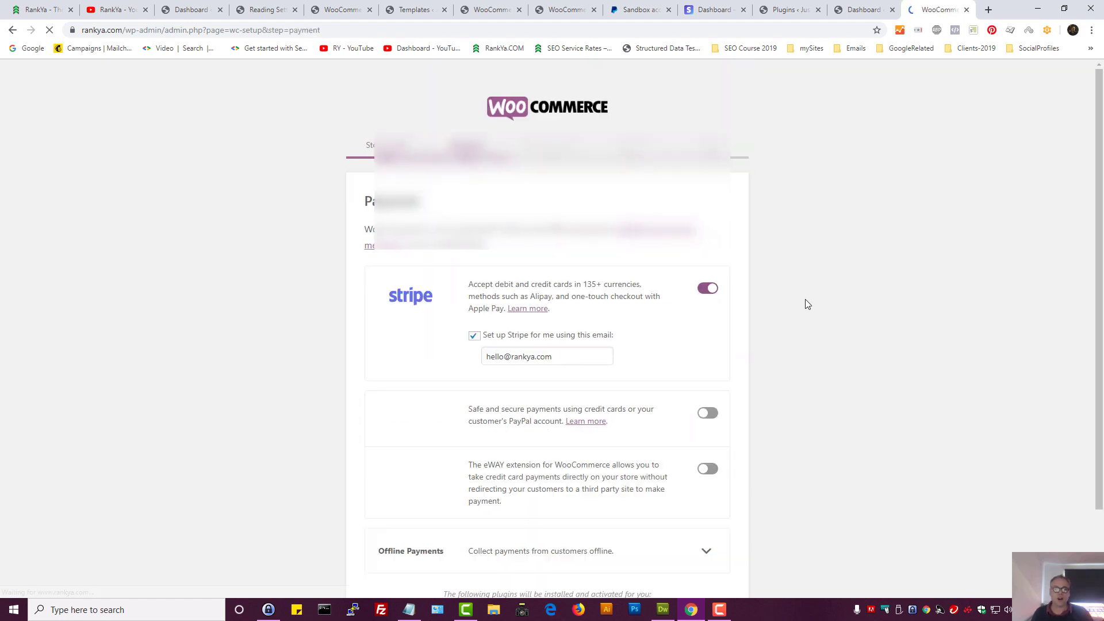
Step: Read the Stripe details and untick 'Set up Stripe for me'
{"action": "scroll", "coordinate": [803, 285], "scroll_direction": "down", "scroll_amount": 1}
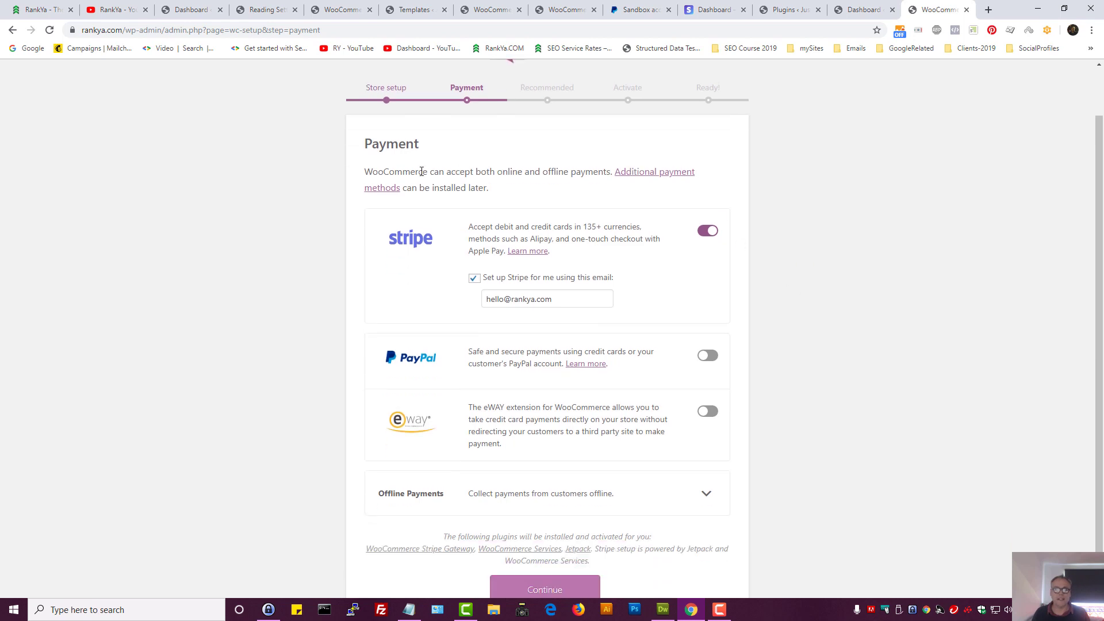
{"action": "double_click", "coordinate": [397, 171]}
{"action": "left_click", "coordinate": [463, 172]}
{"action": "scroll", "coordinate": [504, 300], "scroll_direction": "down", "scroll_amount": 1}
{"action": "scroll", "coordinate": [503, 301], "scroll_direction": "up", "scroll_amount": 2}
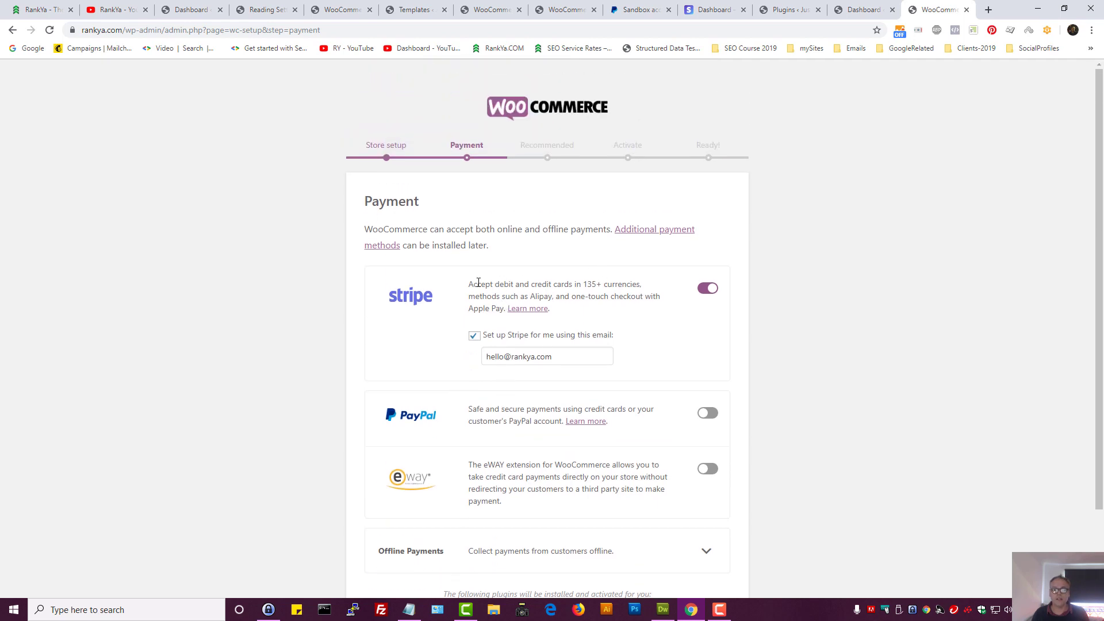
{"action": "triple_click", "coordinate": [478, 284]}
{"action": "left_click", "coordinate": [549, 284]}
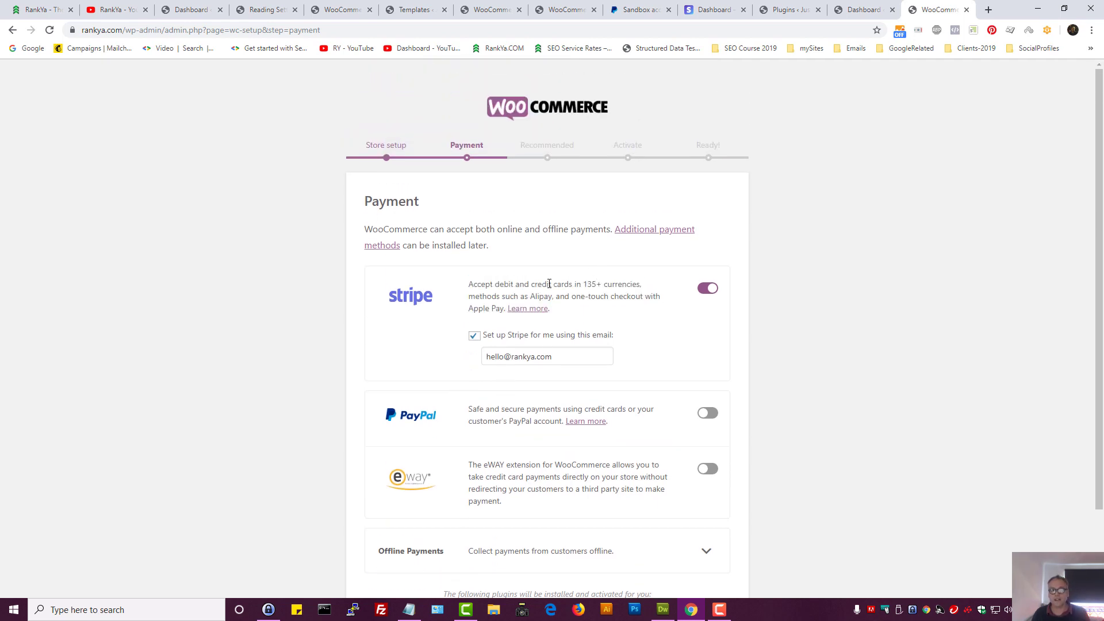
{"action": "double_click", "coordinate": [592, 283]}
{"action": "left_click", "coordinate": [602, 288]}
{"action": "double_click", "coordinate": [612, 286]}
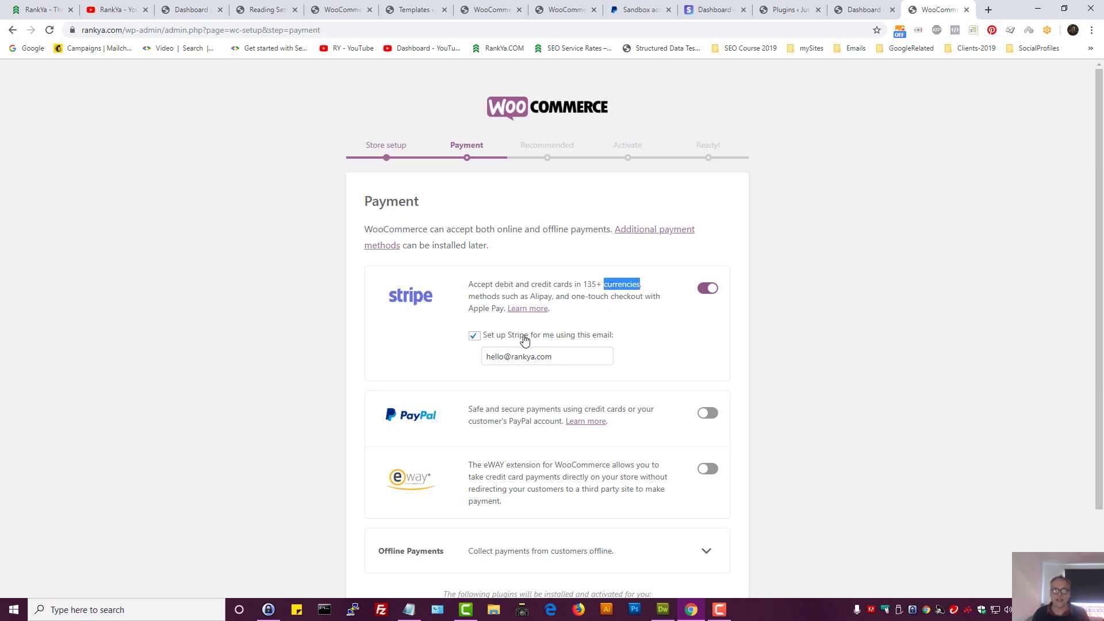
{"action": "left_click", "coordinate": [474, 336]}
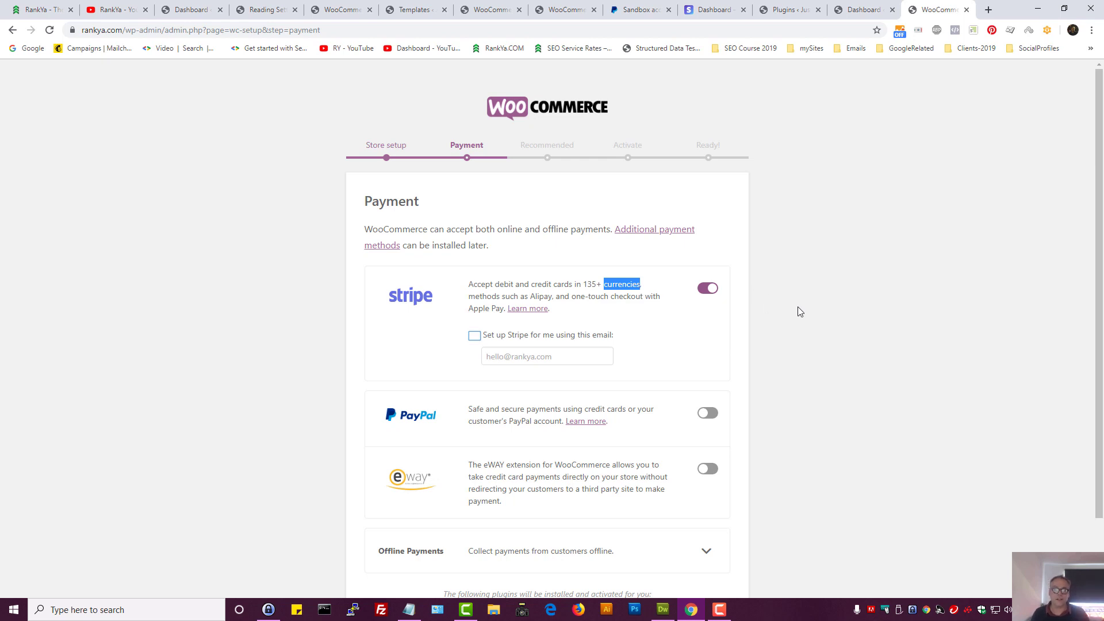
Step: Switch on PayPal as a payment method and untick 'Set up PayPal for me'
{"action": "left_click_drag", "start_coordinate": [485, 408], "coordinate": [656, 424]}
{"action": "left_click", "coordinate": [702, 418]}
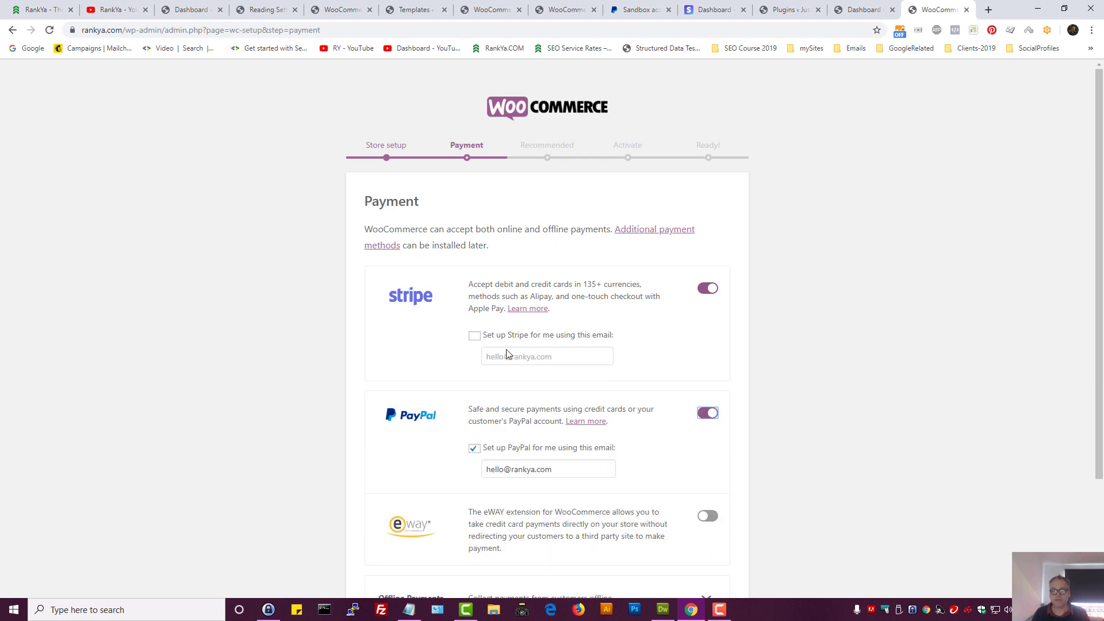
{"action": "scroll", "coordinate": [648, 407], "scroll_direction": "down", "scroll_amount": 1}
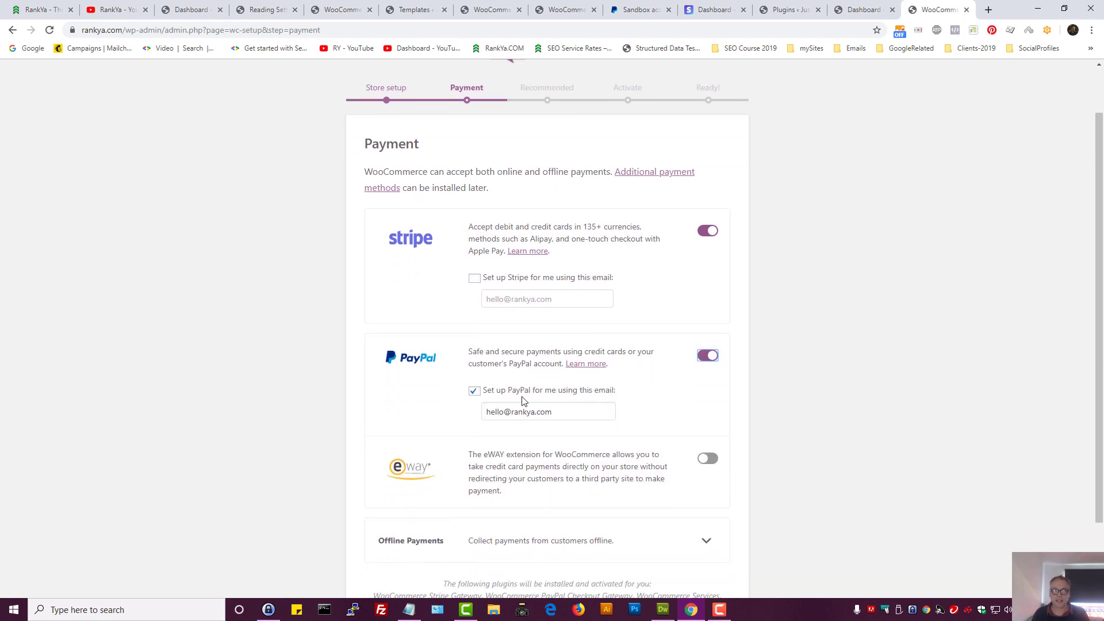
{"action": "left_click", "coordinate": [473, 393]}
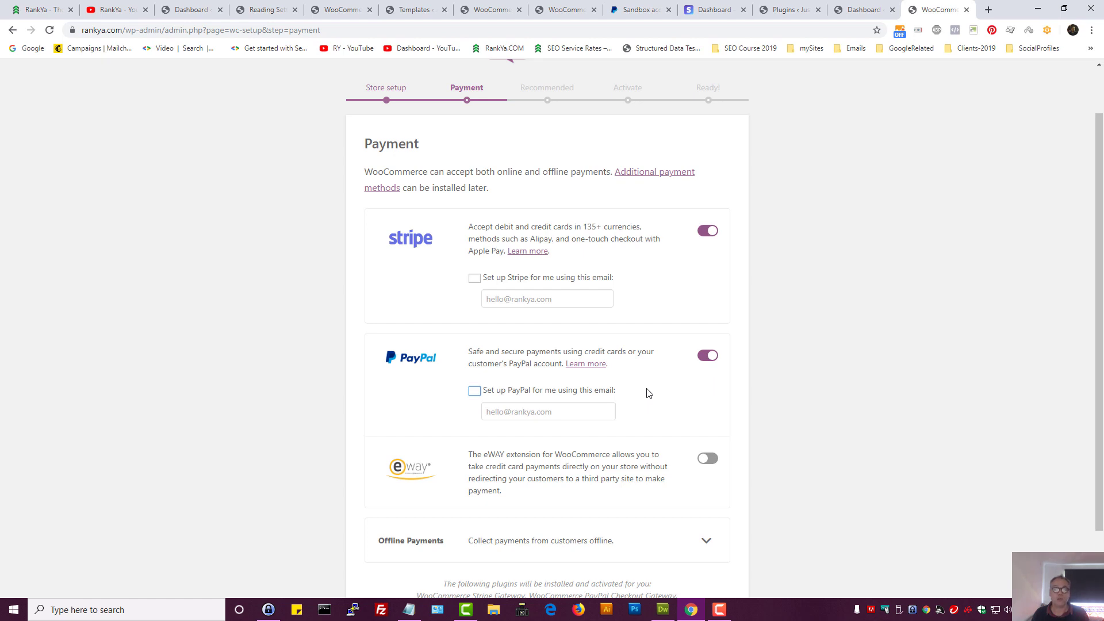
{"action": "scroll", "coordinate": [783, 391], "scroll_direction": "down", "scroll_amount": 2}
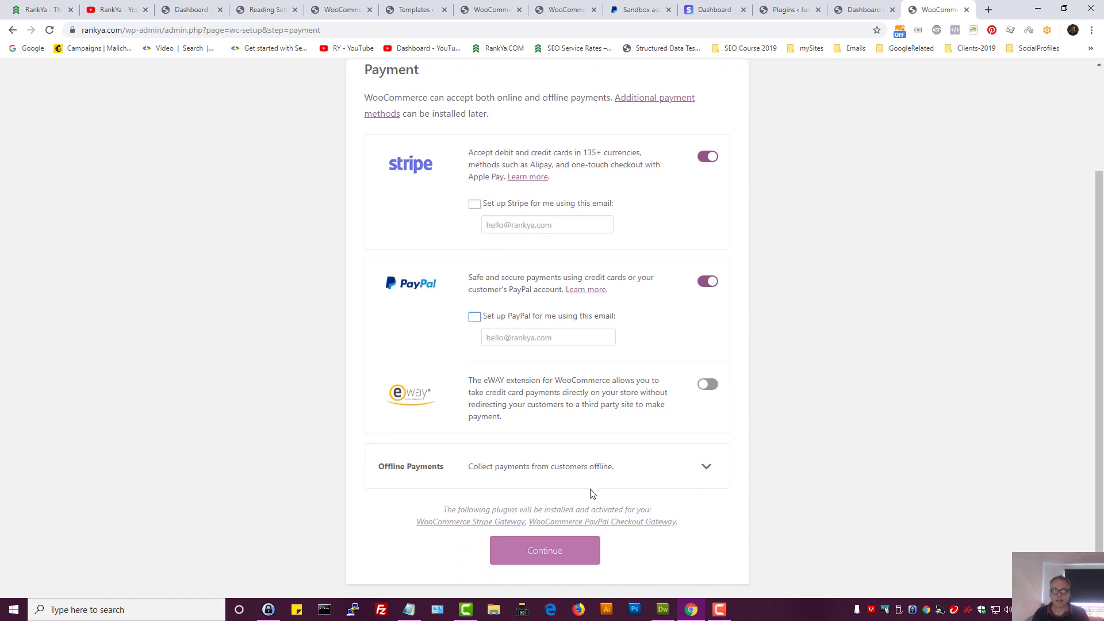
Step: Review the Offline Payments options without enabling any, then continue past the Payment step
{"action": "left_click", "coordinate": [549, 472]}
{"action": "scroll", "coordinate": [776, 452], "scroll_direction": "down", "scroll_amount": 3}
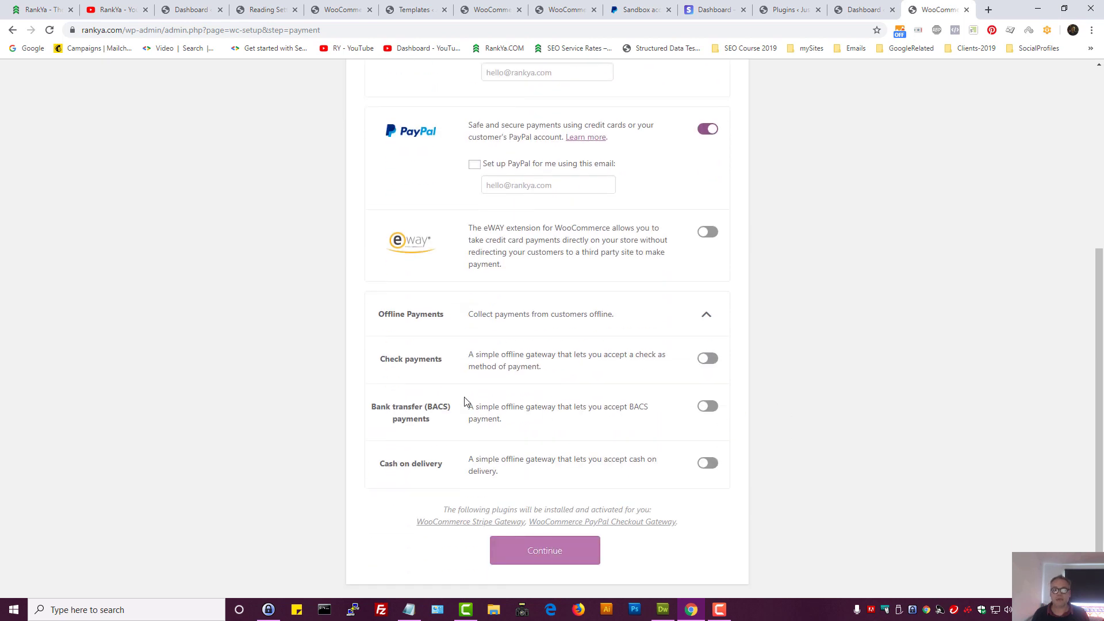
{"action": "left_click", "coordinate": [707, 324]}
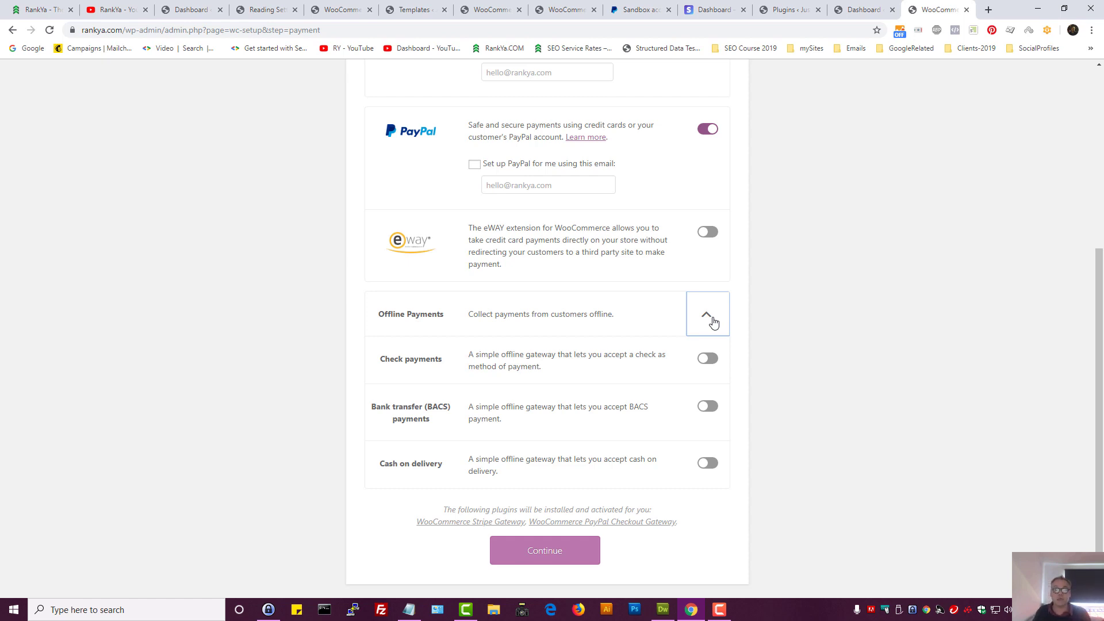
{"action": "left_click", "coordinate": [703, 317]}
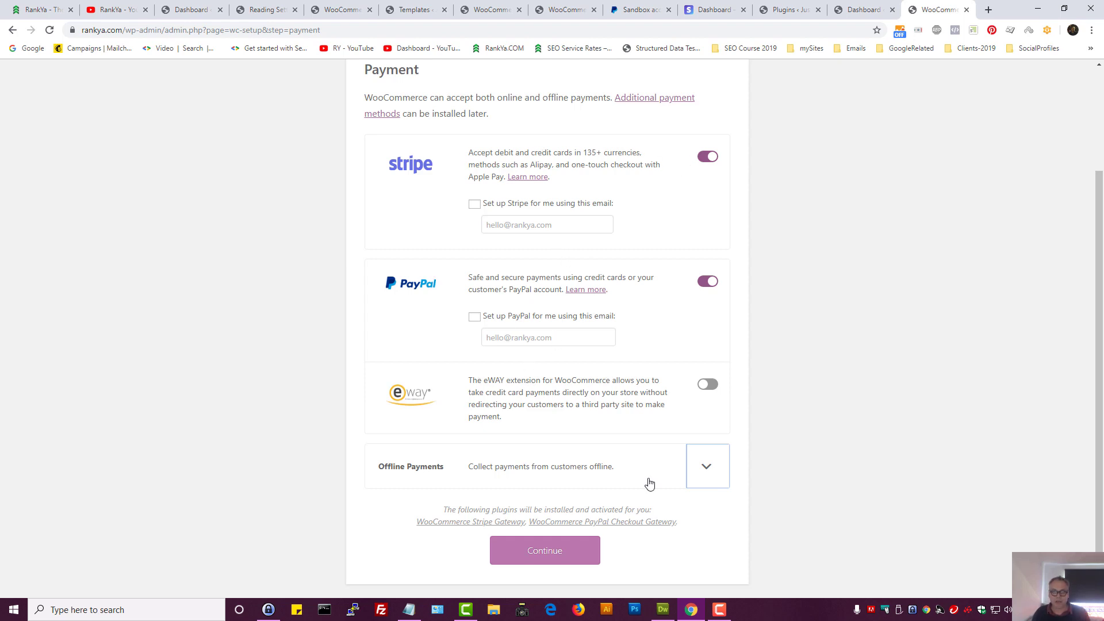
{"action": "left_click", "coordinate": [533, 551]}
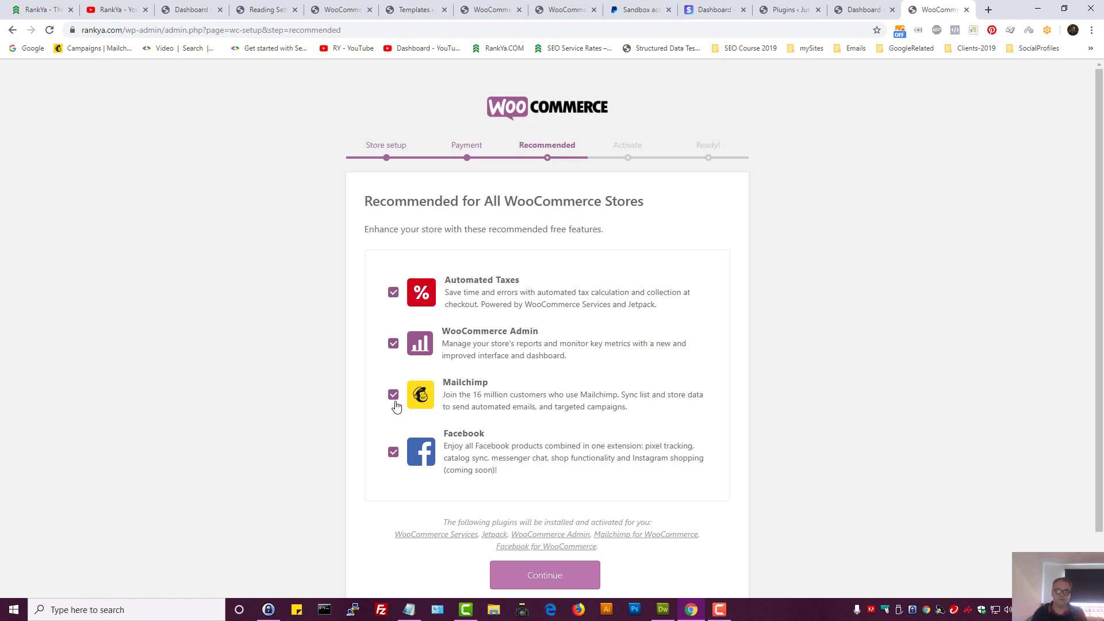
Step: Untick Mailchimp, Facebook and WooCommerce Admin, keeping only Automated Taxes selected
{"action": "left_click", "coordinate": [395, 402]}
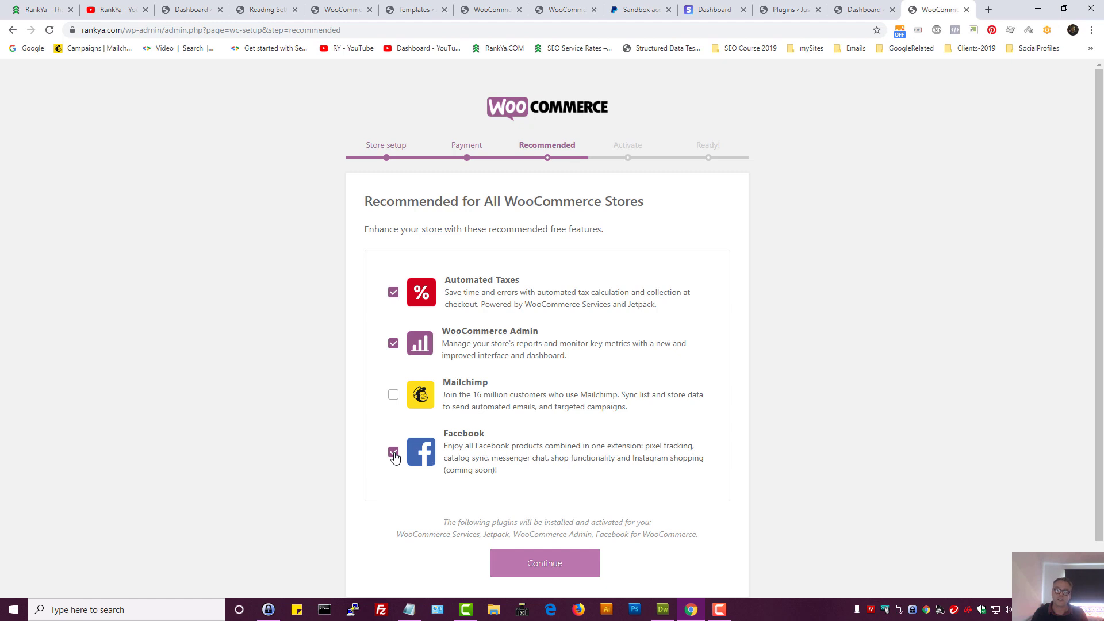
{"action": "left_click", "coordinate": [393, 453]}
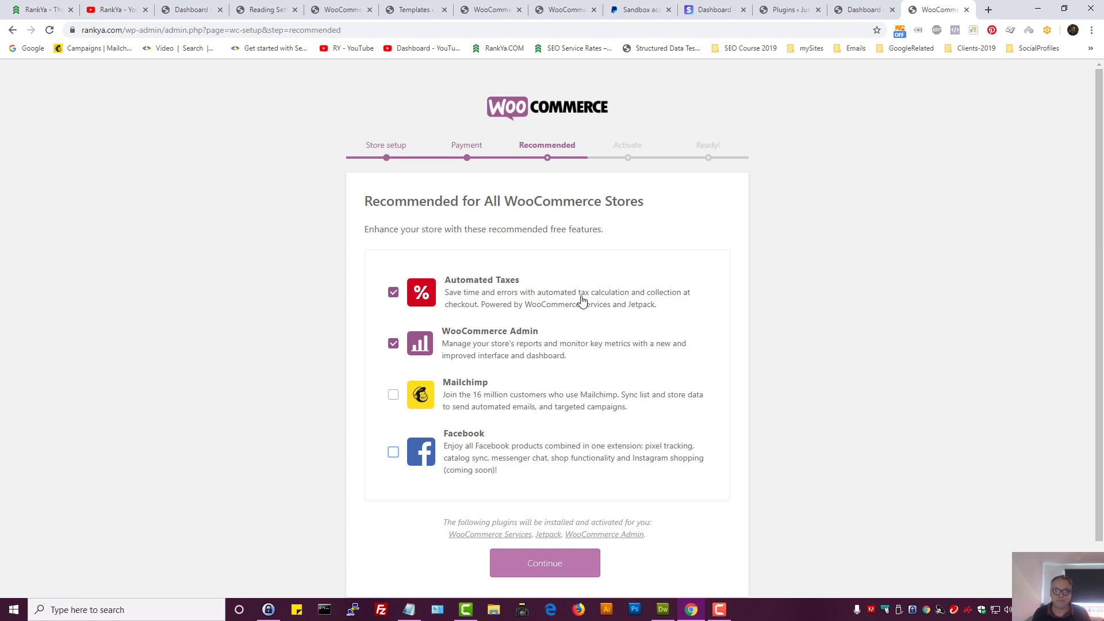
{"action": "left_click_drag", "start_coordinate": [518, 296], "coordinate": [633, 299]}
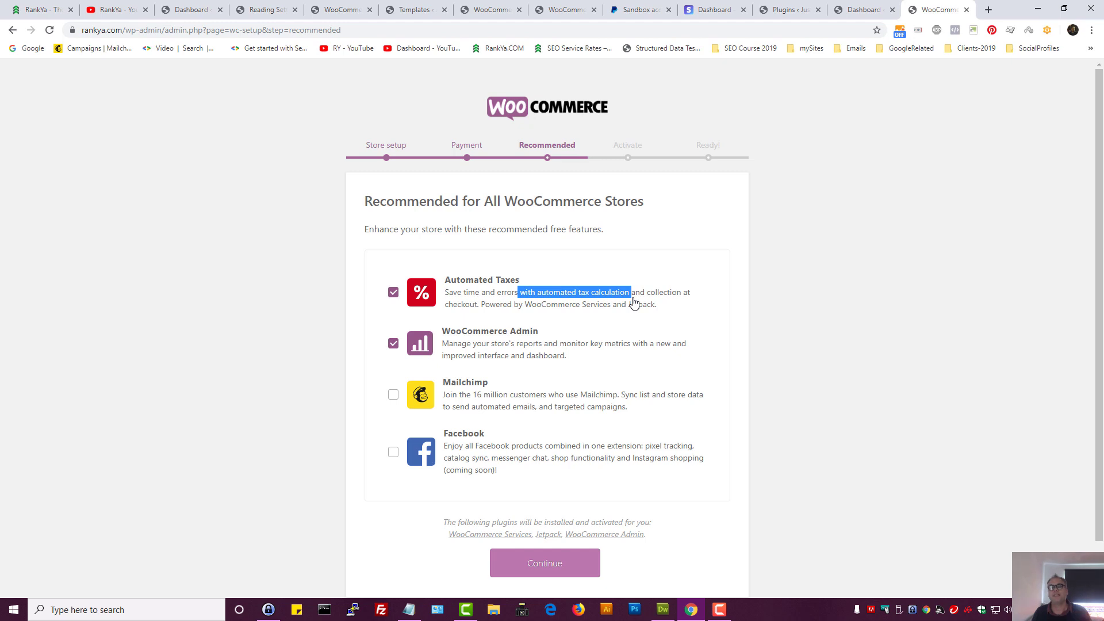
{"action": "left_click", "coordinate": [805, 323]}
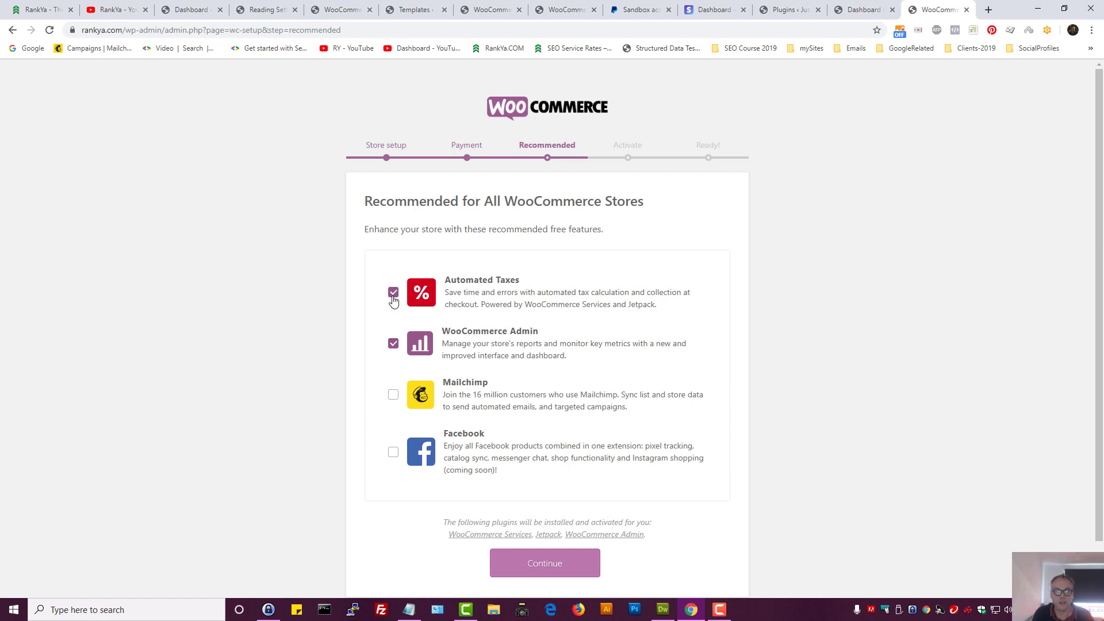
{"action": "left_click", "coordinate": [393, 343]}
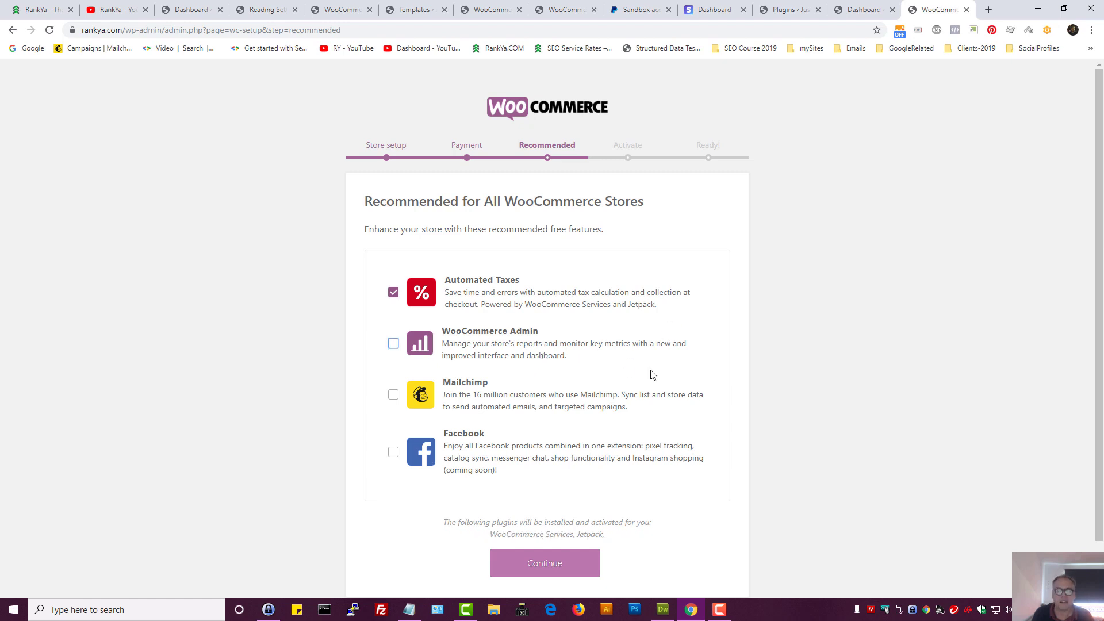
{"action": "scroll", "coordinate": [599, 491], "scroll_direction": "down", "scroll_amount": 1}
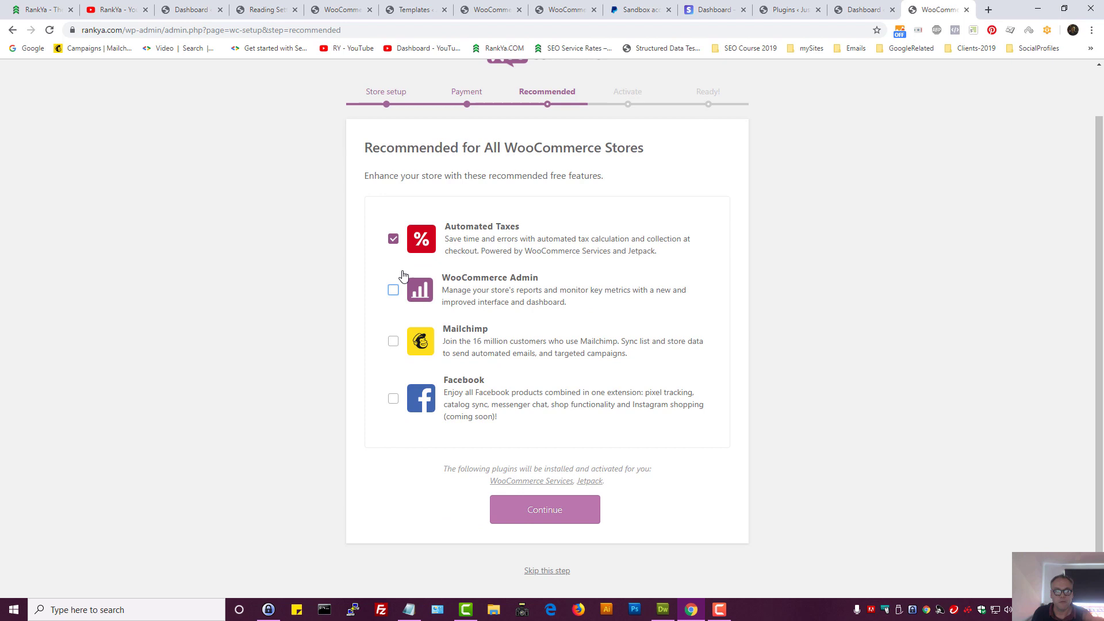
Step: Skip the Recommended step and the Jetpack Activate step to reach the Ready! page
{"action": "left_click", "coordinate": [541, 571]}
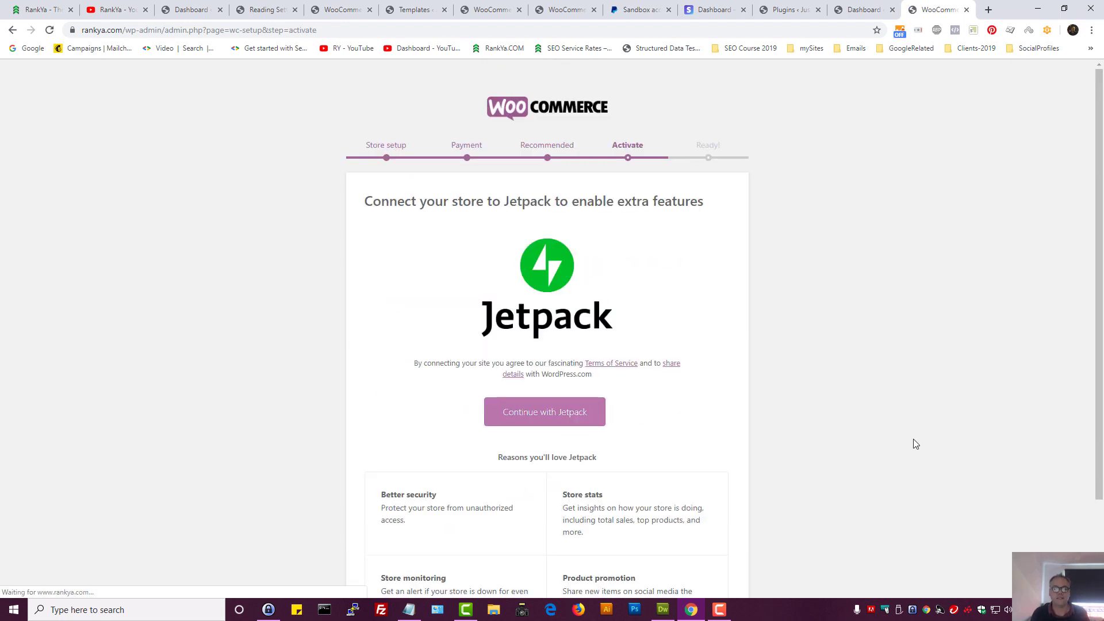
{"action": "scroll", "coordinate": [594, 230], "scroll_direction": "down", "scroll_amount": 2}
{"action": "left_click_drag", "start_coordinate": [421, 90], "coordinate": [416, 91]}
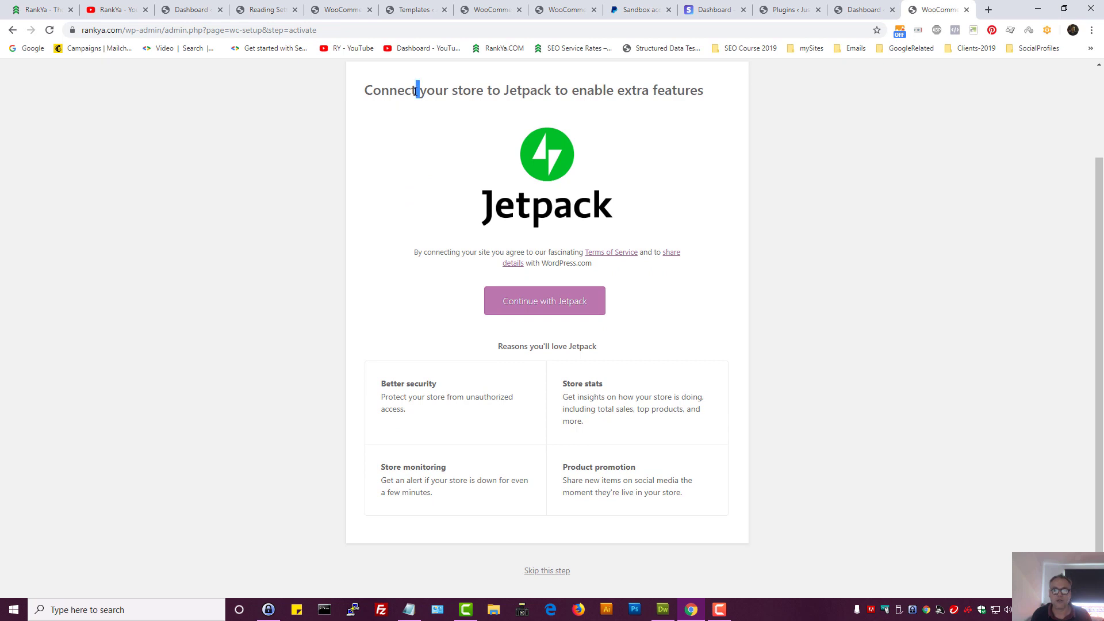
{"action": "triple_click", "coordinate": [416, 91]}
{"action": "left_click", "coordinate": [575, 84]}
{"action": "triple_click", "coordinate": [527, 89]}
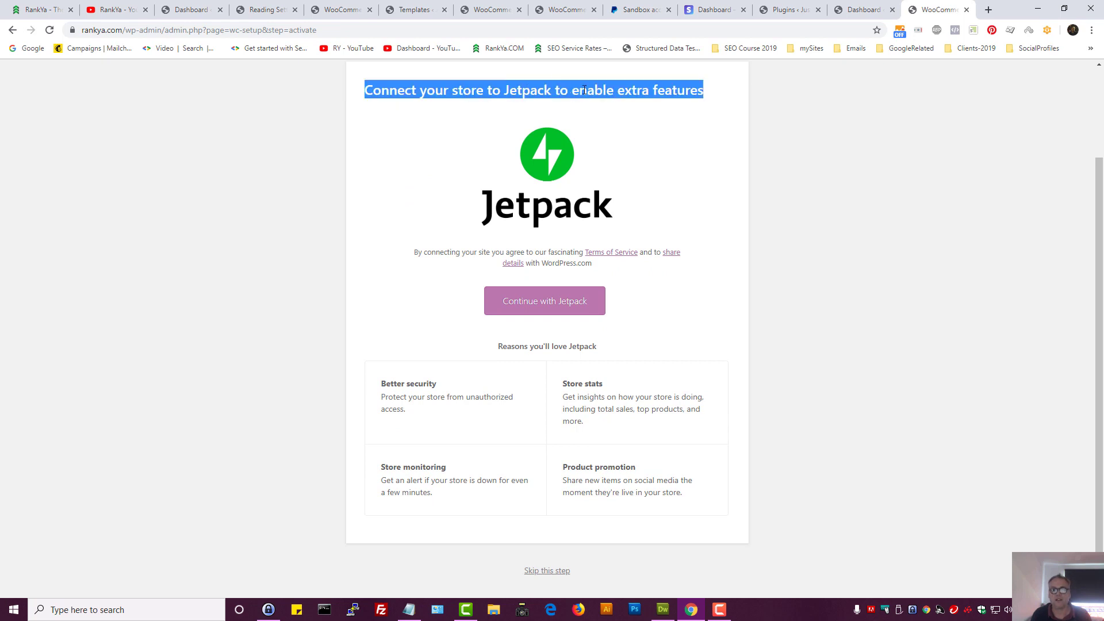
{"action": "left_click", "coordinate": [791, 245]}
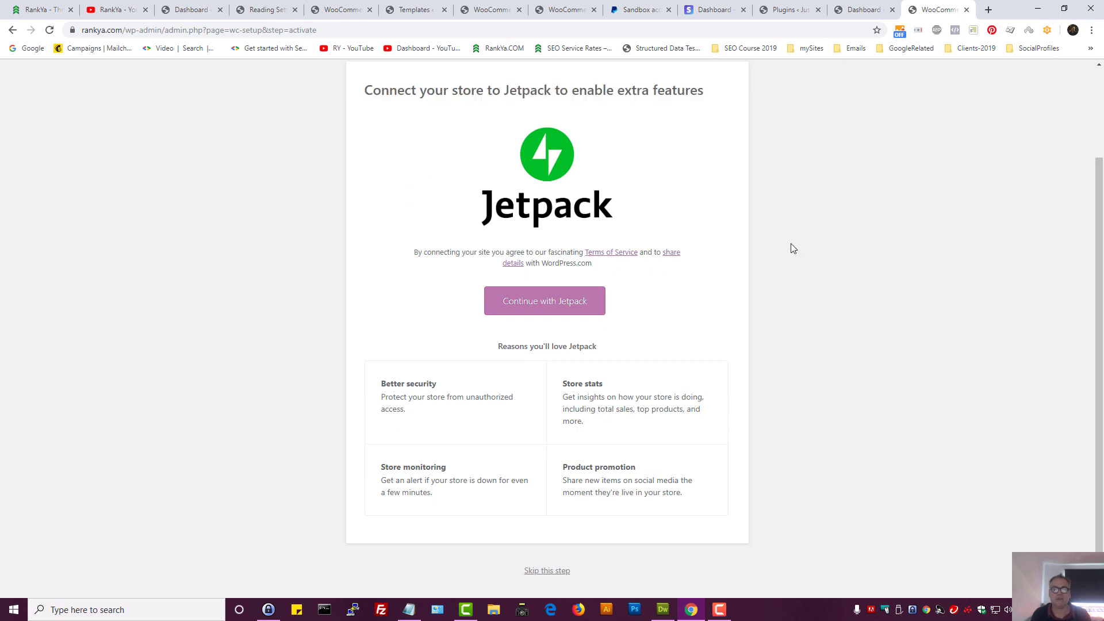
{"action": "left_click", "coordinate": [549, 571]}
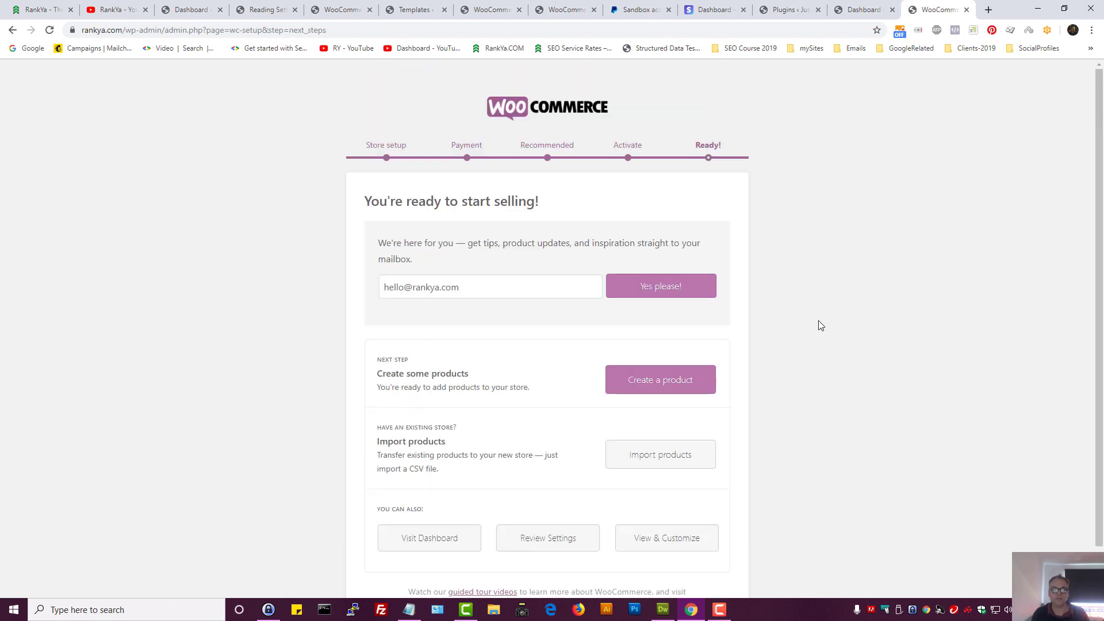
{"action": "triple_click", "coordinate": [423, 200]}
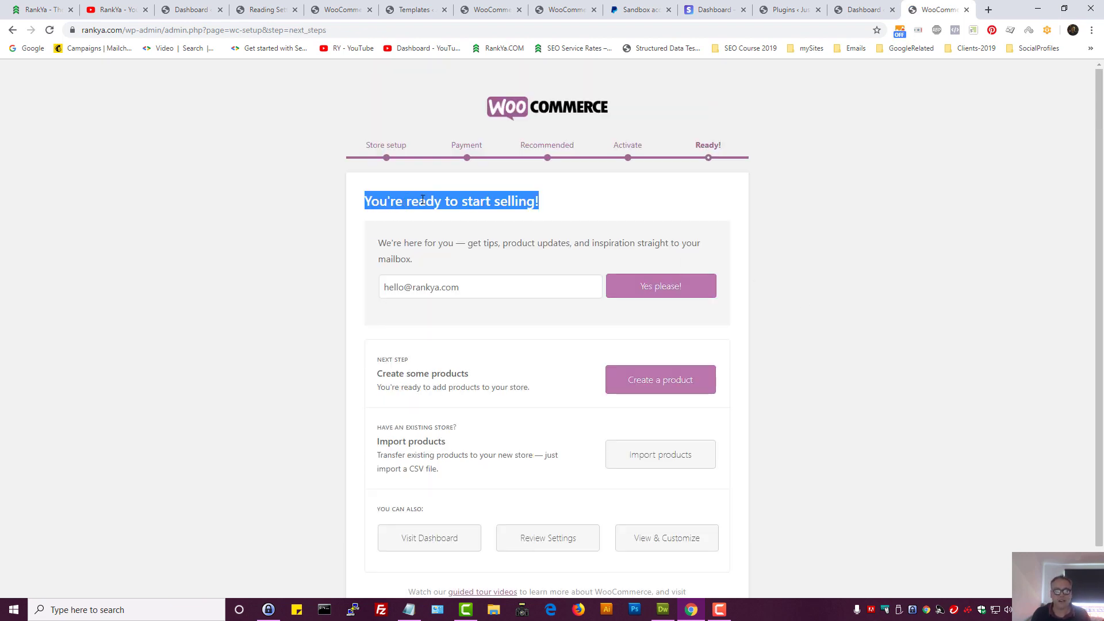
{"action": "left_click", "coordinate": [476, 199]}
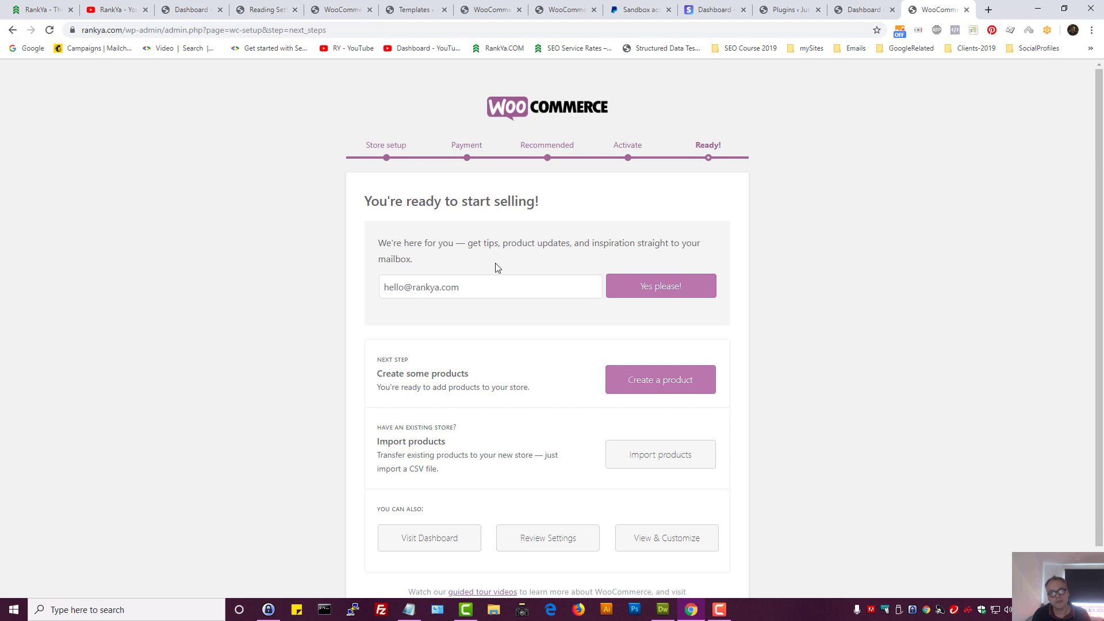
{"action": "scroll", "coordinate": [506, 276], "scroll_direction": "down", "scroll_amount": 1}
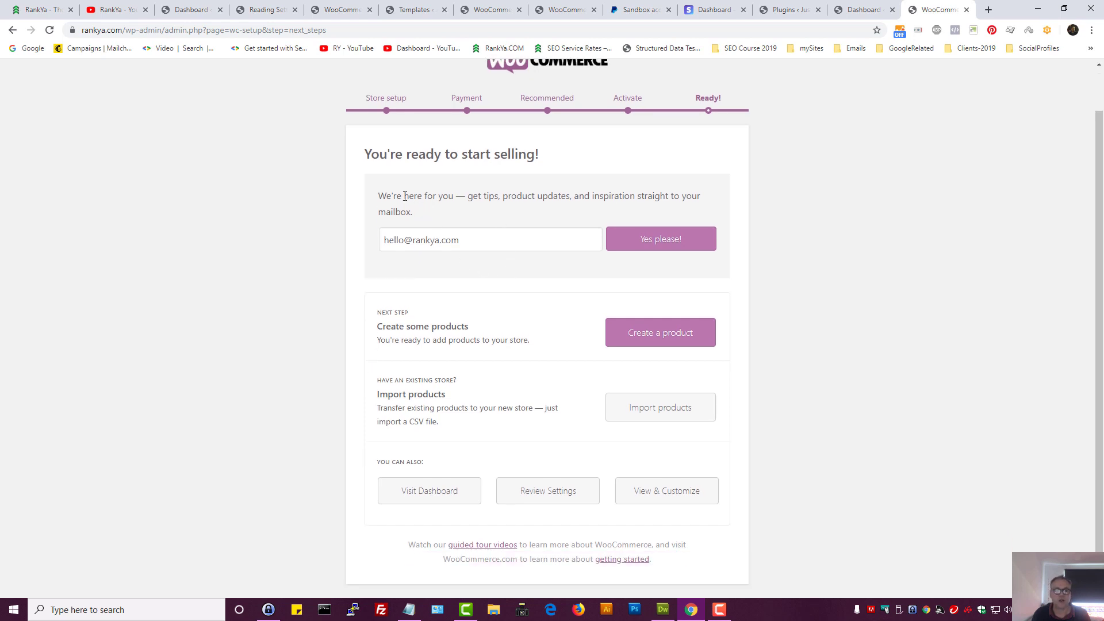
{"action": "left_click_drag", "start_coordinate": [405, 196], "coordinate": [570, 192]}
{"action": "left_click", "coordinate": [486, 197]}
{"action": "left_click_drag", "start_coordinate": [466, 196], "coordinate": [586, 196]}
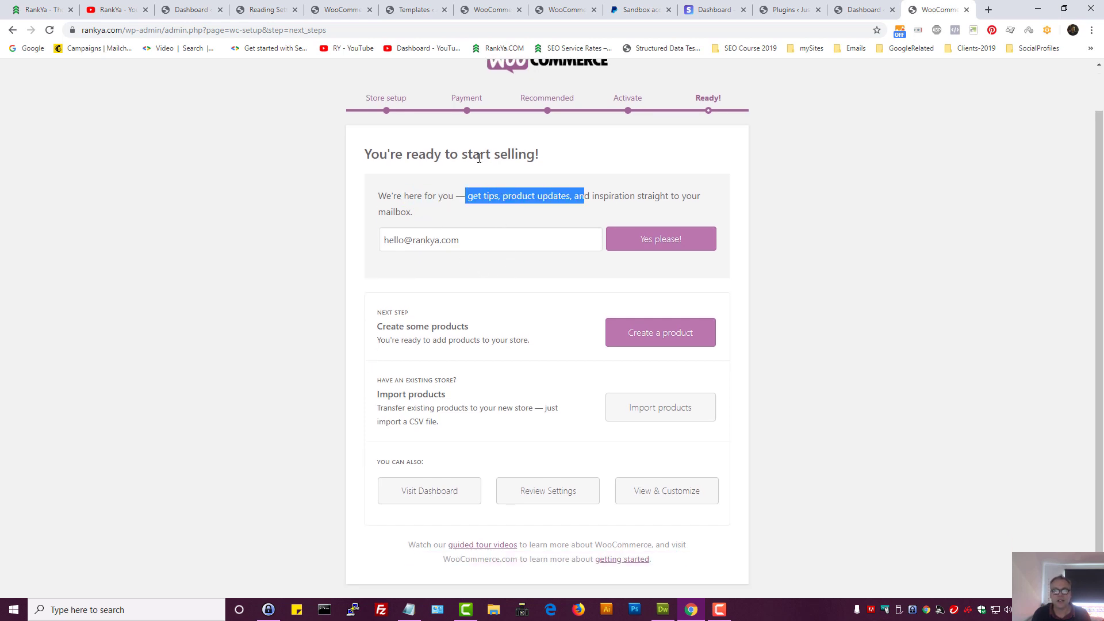
{"action": "left_click", "coordinate": [450, 248]}
{"action": "left_click_drag", "start_coordinate": [481, 242], "coordinate": [338, 242]}
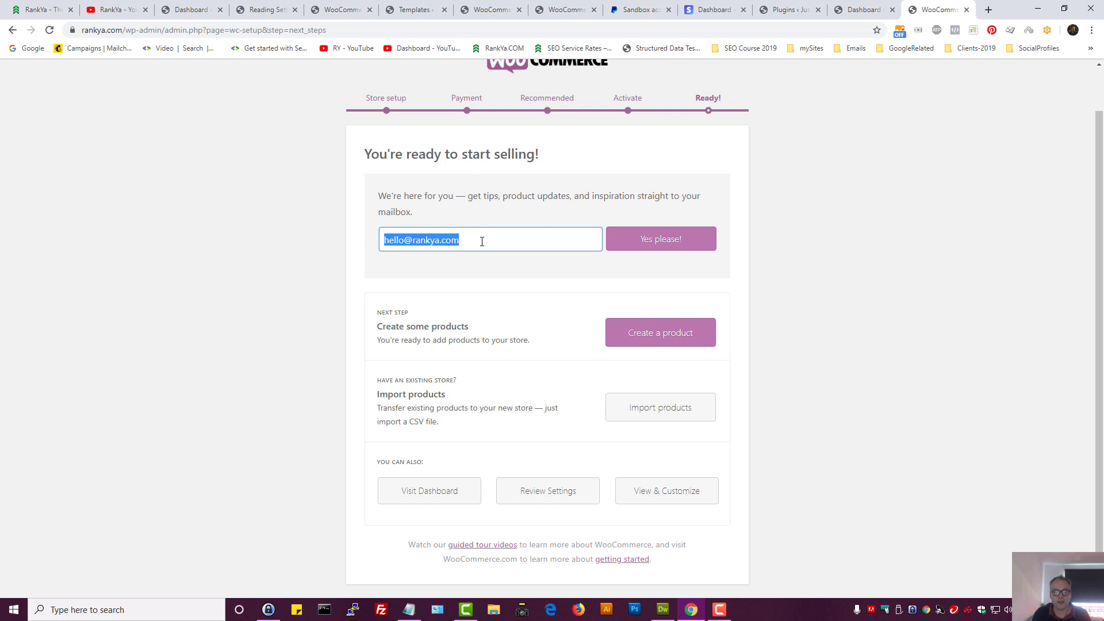
{"action": "triple_click", "coordinate": [412, 326]}
{"action": "left_click", "coordinate": [536, 328]}
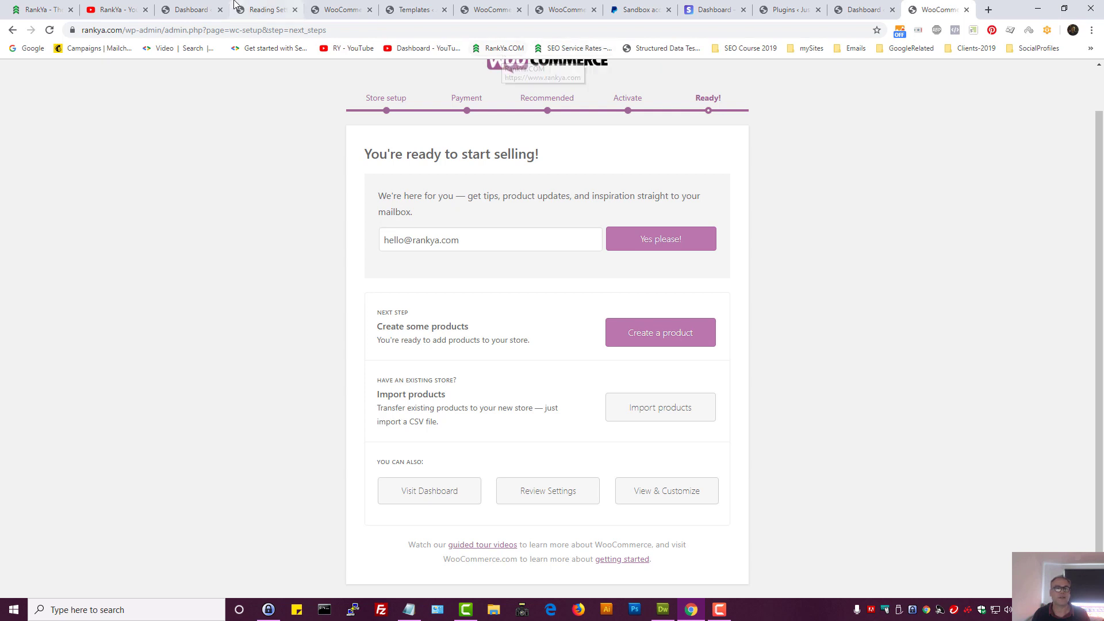
Step: Return to Reading Settings and reload it so WooCommerce and Products appear in the admin menu
{"action": "left_click", "coordinate": [265, 10]}
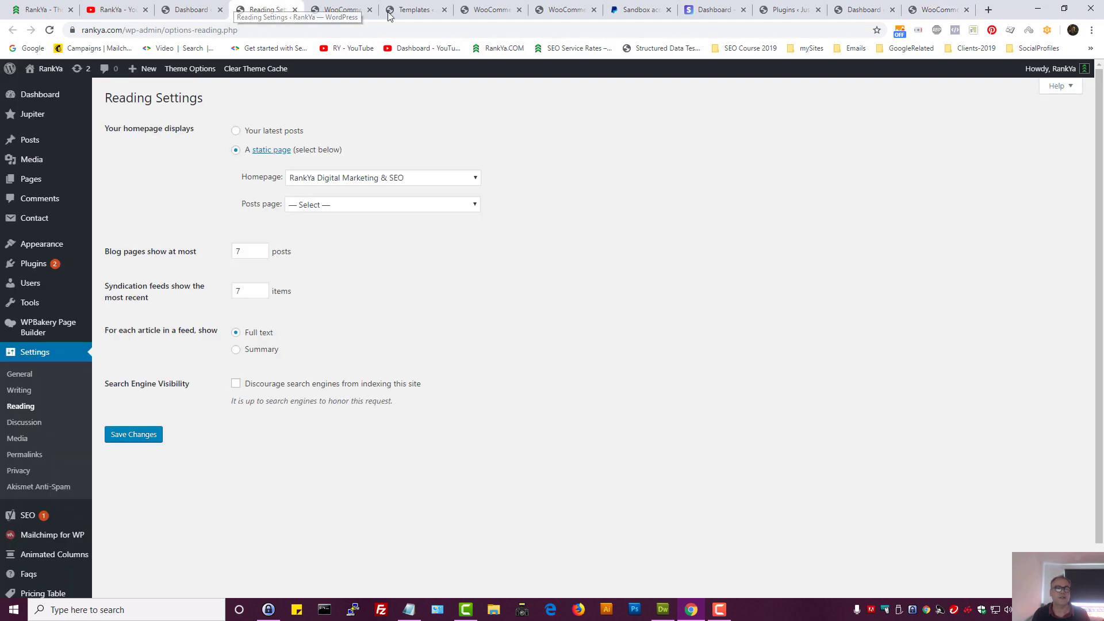
{"action": "left_click", "coordinate": [49, 30]}
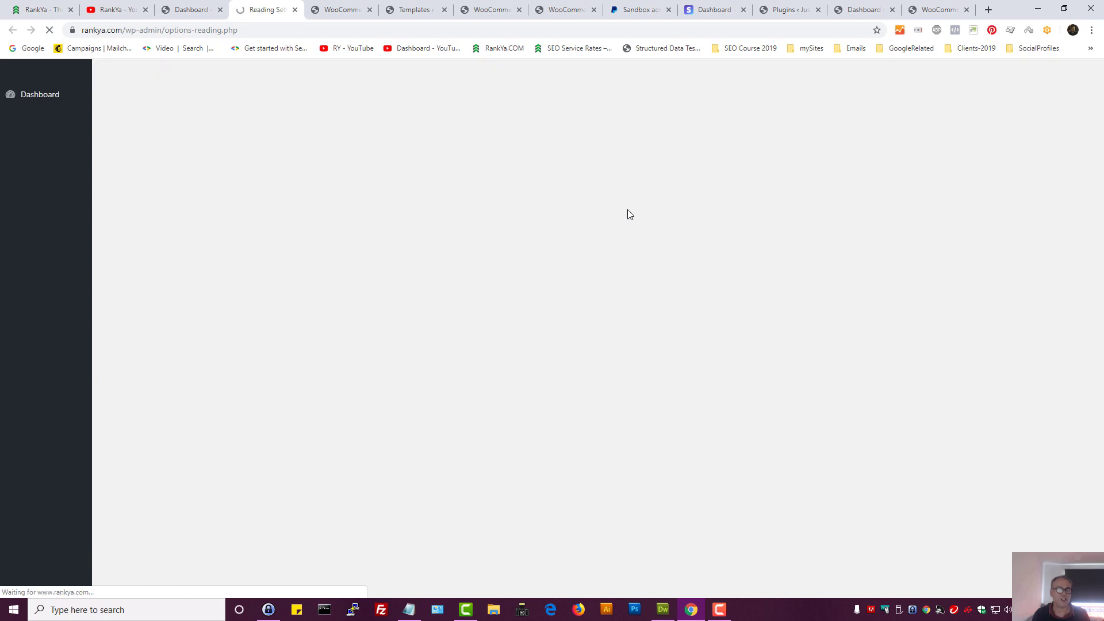
{"action": "mouse_move", "coordinate": [46, 249]}
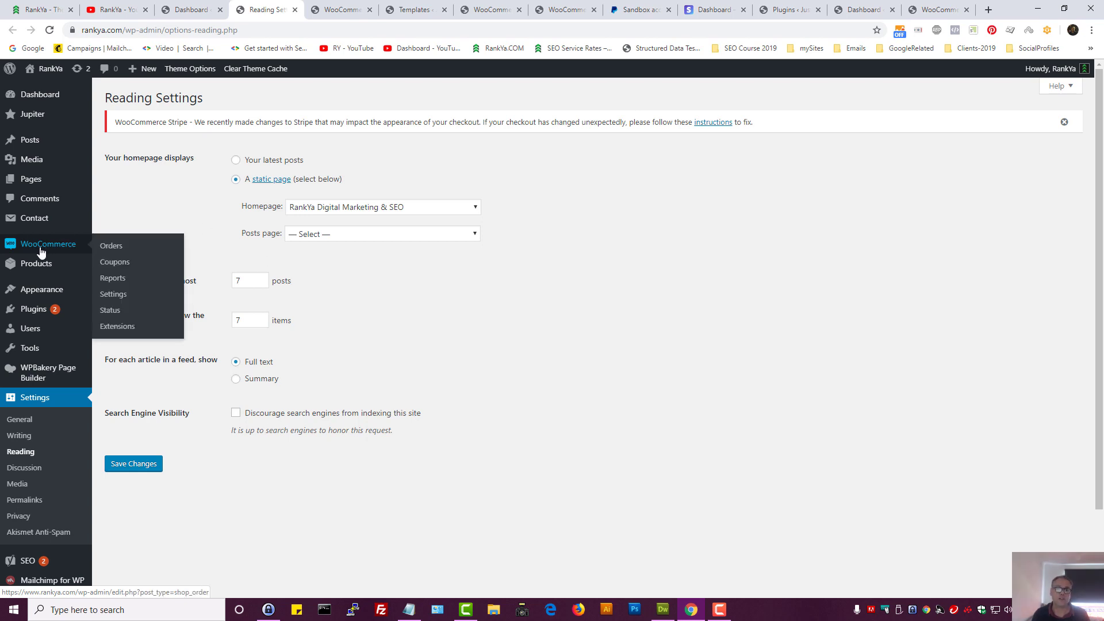
Step: Open WooCommerce > Settings and look over the General tab's address, selling and currency options
{"action": "left_click", "coordinate": [113, 294]}
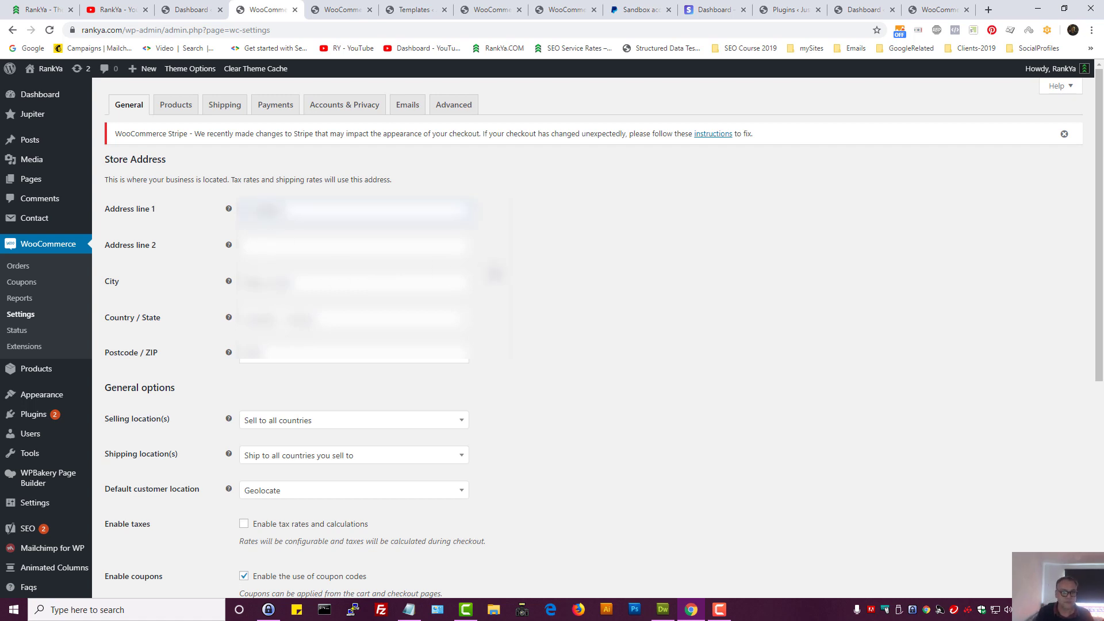
{"action": "scroll", "coordinate": [604, 365], "scroll_direction": "down", "scroll_amount": 3}
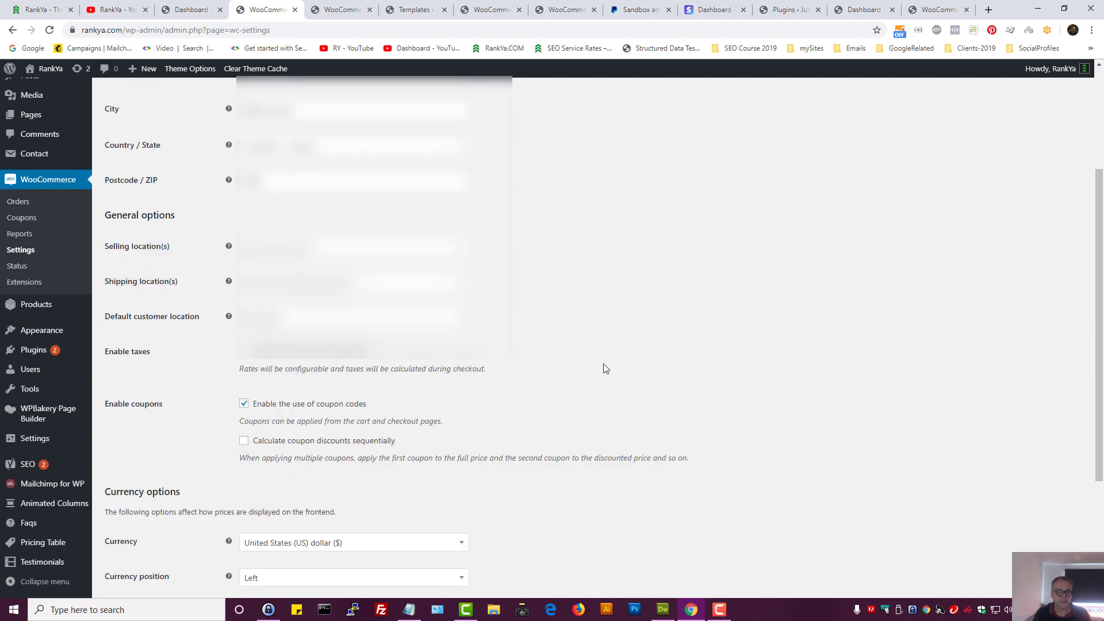
{"action": "scroll", "coordinate": [604, 364], "scroll_direction": "down", "scroll_amount": 2}
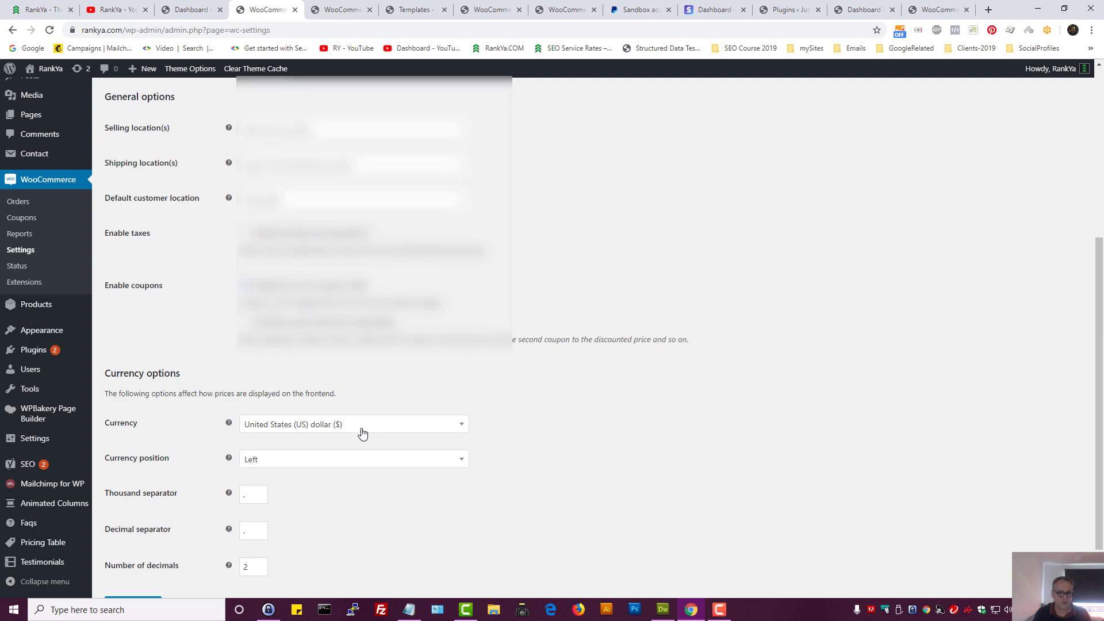
{"action": "scroll", "coordinate": [362, 434], "scroll_direction": "down", "scroll_amount": 1}
{"action": "scroll", "coordinate": [497, 465], "scroll_direction": "up", "scroll_amount": 6}
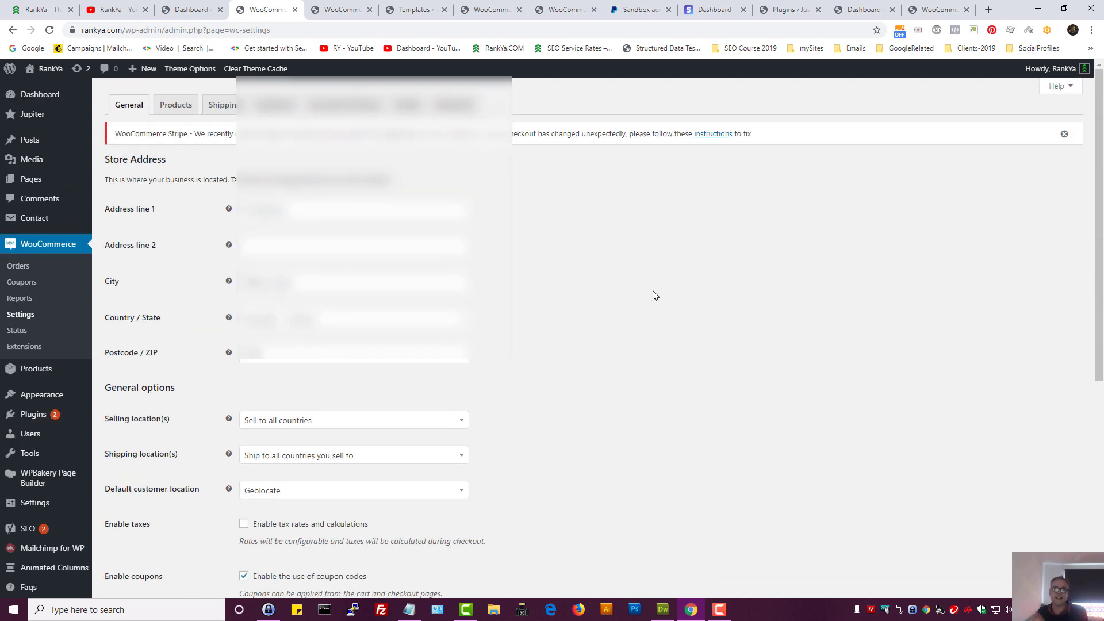